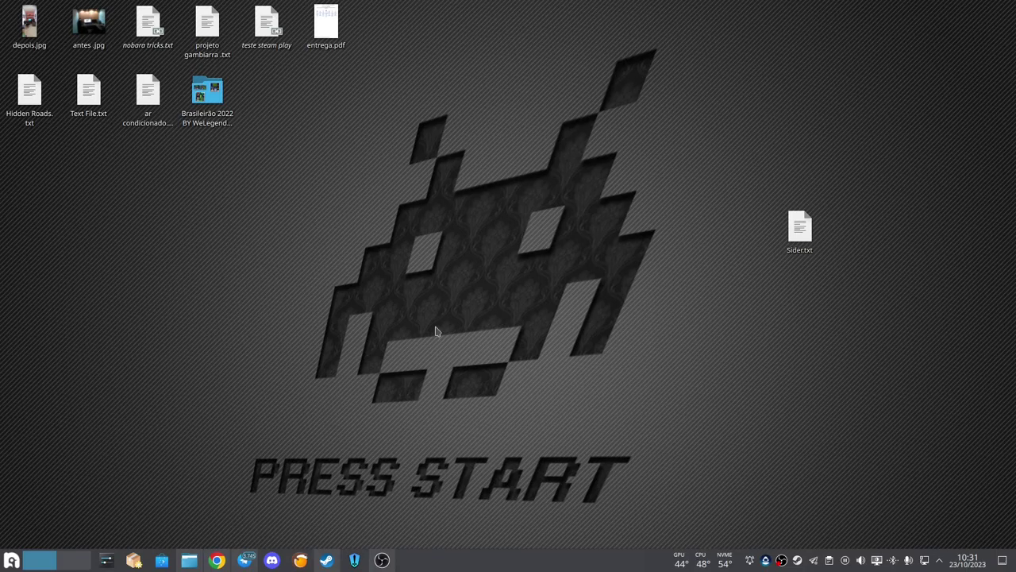
Switch to Steam and show the library page of eFootball PES 2021 SEASON UPDATE.
{"action": "left_click", "coordinate": [326, 561]}
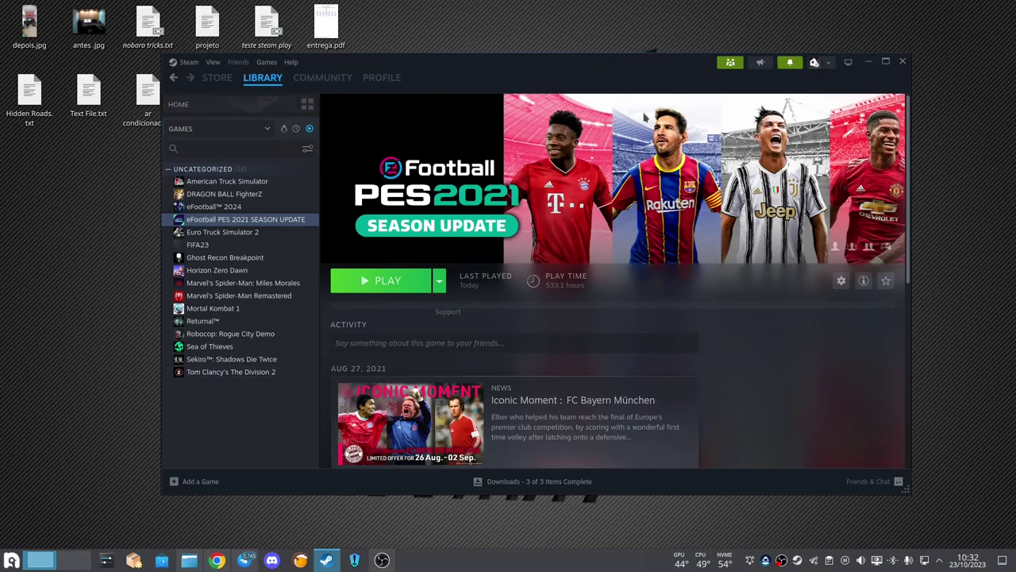
{"action": "left_click", "coordinate": [869, 64]}
{"action": "right_click", "coordinate": [544, 278]}
{"action": "left_click", "coordinate": [357, 473]}
{"action": "left_click", "coordinate": [327, 559]}
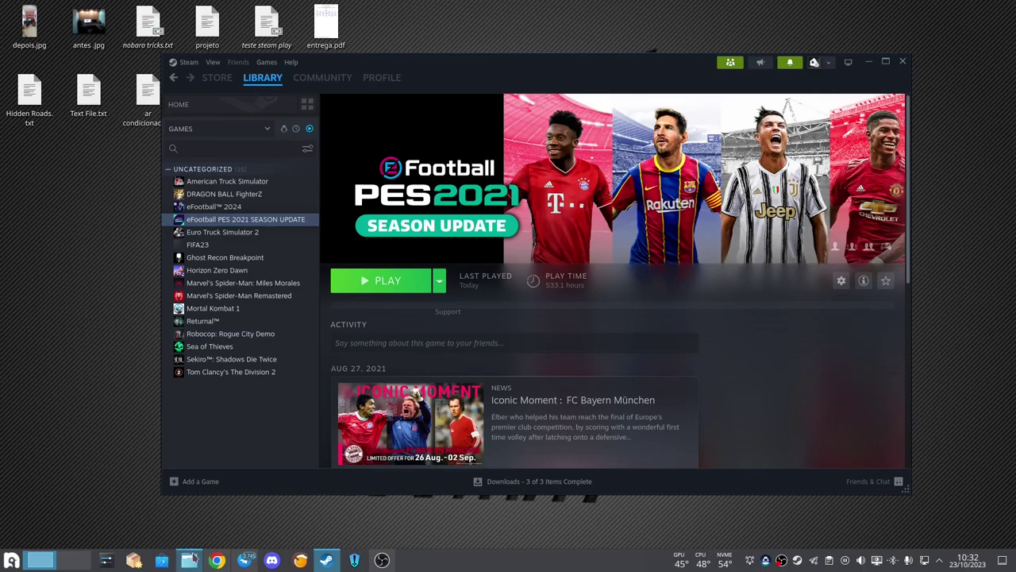
Switch to Chrome and review the Gameplay Loader 2.6 page's title and installation instructions on PESnewupdate, then minimize the browser.
{"action": "left_click", "coordinate": [216, 560]}
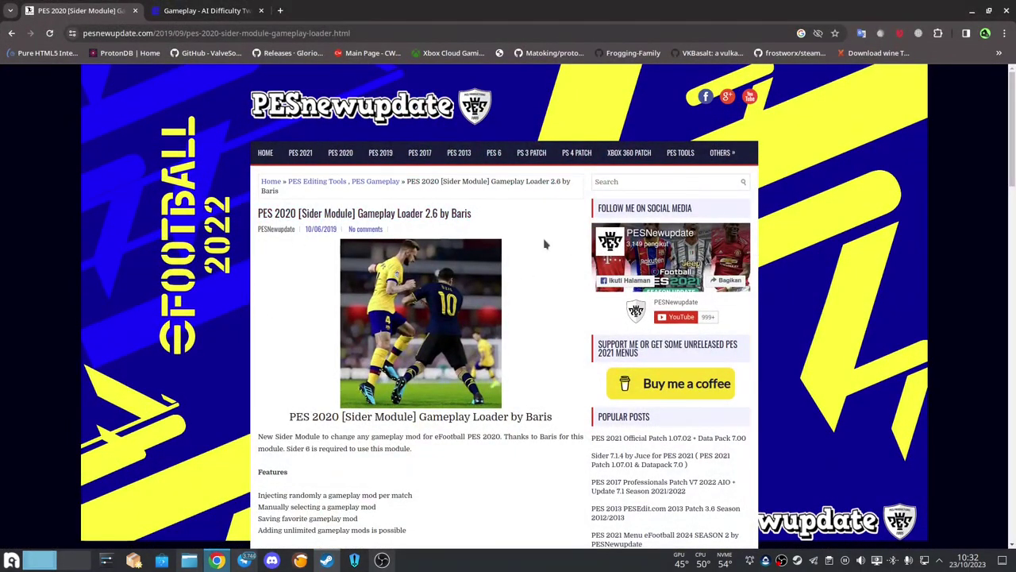
{"action": "scroll", "coordinate": [548, 214], "scroll_direction": "down", "scroll_amount": 1}
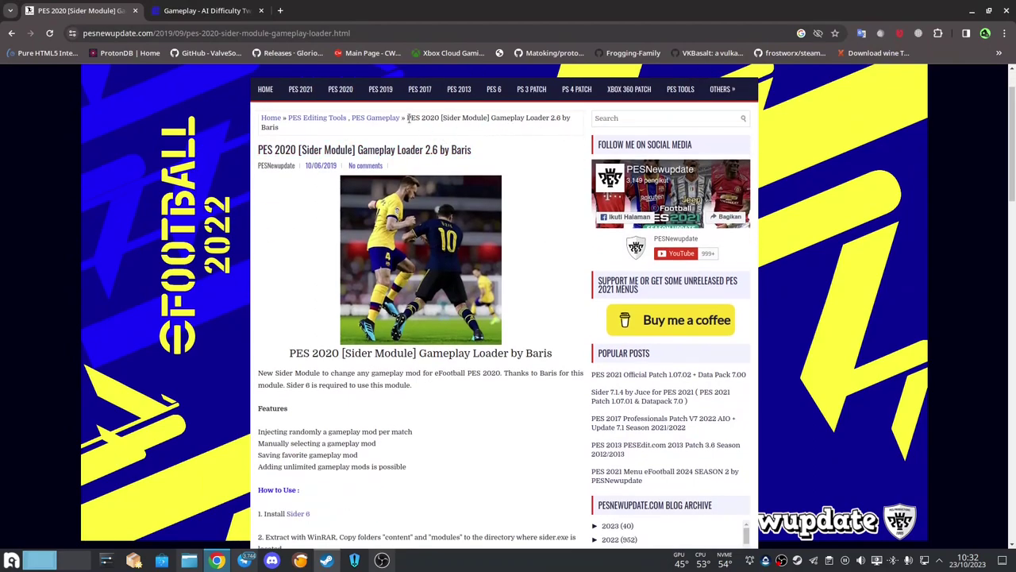
{"action": "left_click_drag", "start_coordinate": [409, 116], "coordinate": [572, 129]}
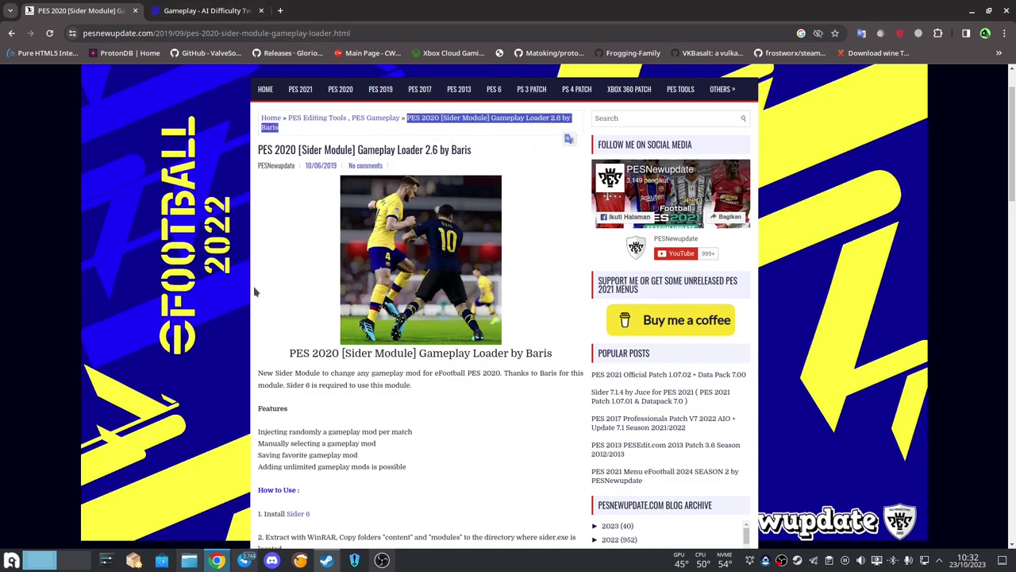
{"action": "scroll", "coordinate": [412, 414], "scroll_direction": "down", "scroll_amount": 15}
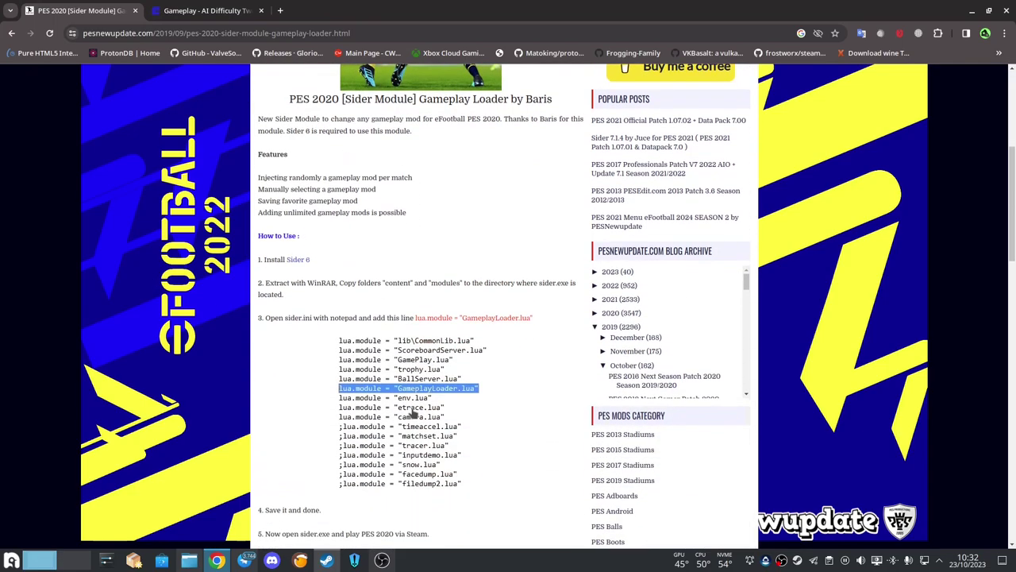
{"action": "scroll", "coordinate": [381, 338], "scroll_direction": "up", "scroll_amount": 15}
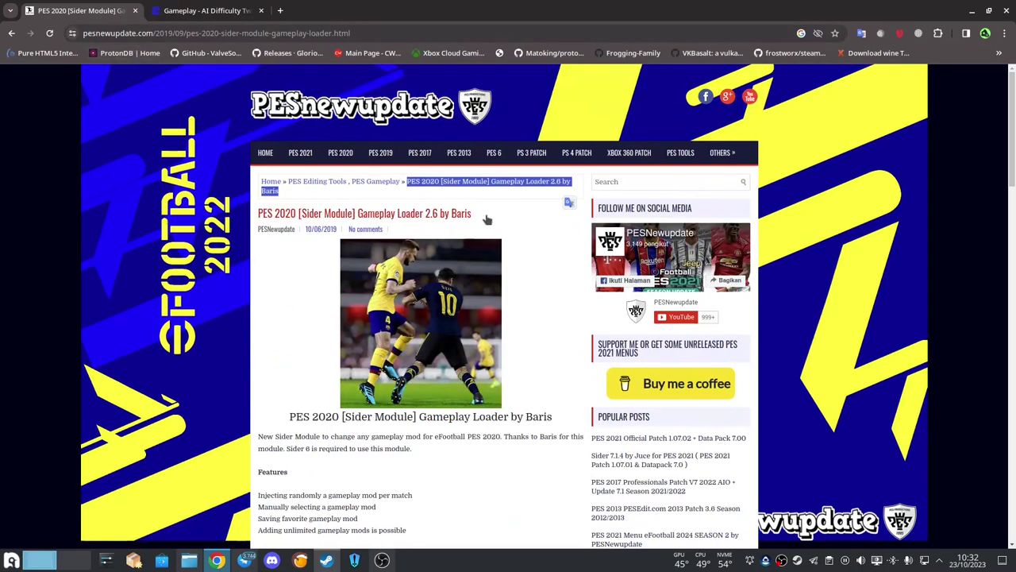
{"action": "scroll", "coordinate": [510, 199], "scroll_direction": "down", "scroll_amount": 5}
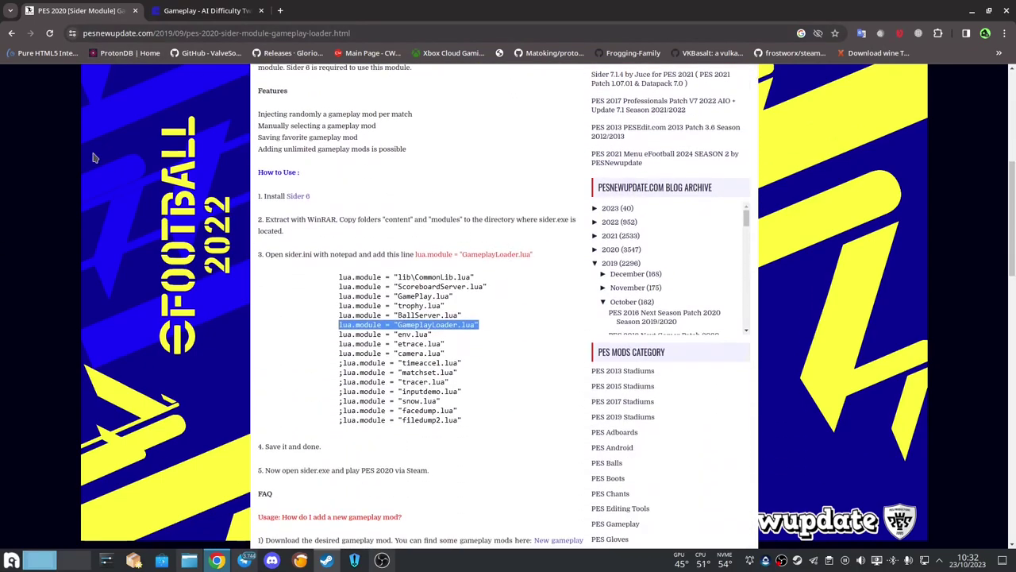
{"action": "left_click", "coordinate": [972, 10]}
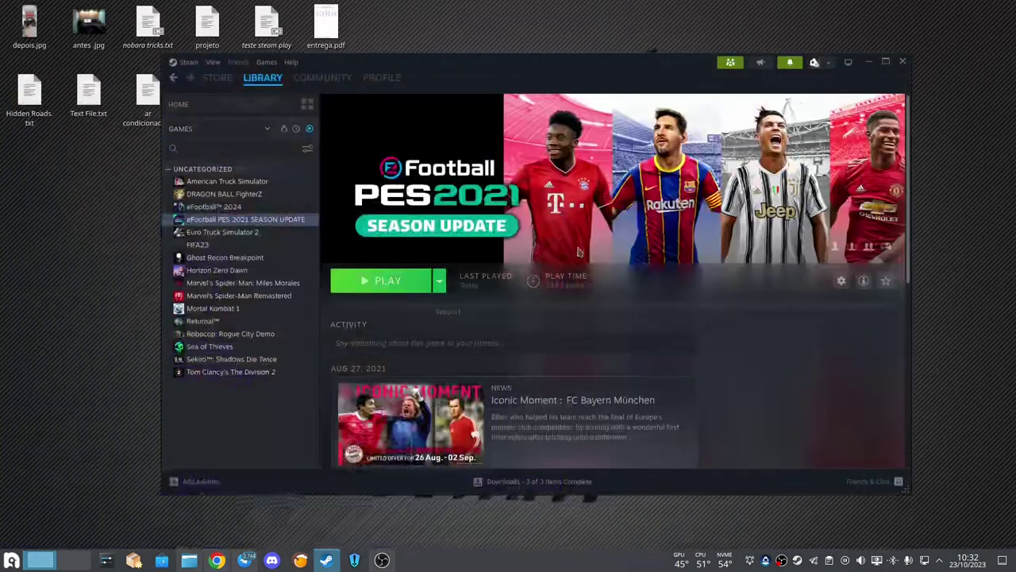
Switch to Dolphin and open SteamLibrary/steamapps/common/eFootball PES 2021 on the 931,5 GiB internal drive.
{"action": "left_click", "coordinate": [189, 561]}
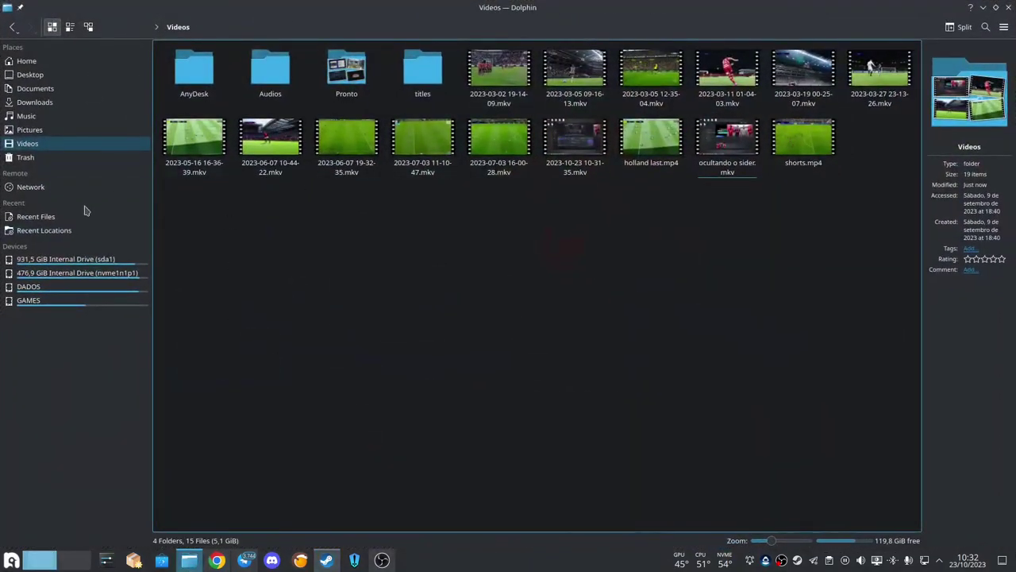
{"action": "left_click", "coordinate": [84, 272]}
{"action": "left_click", "coordinate": [72, 259]}
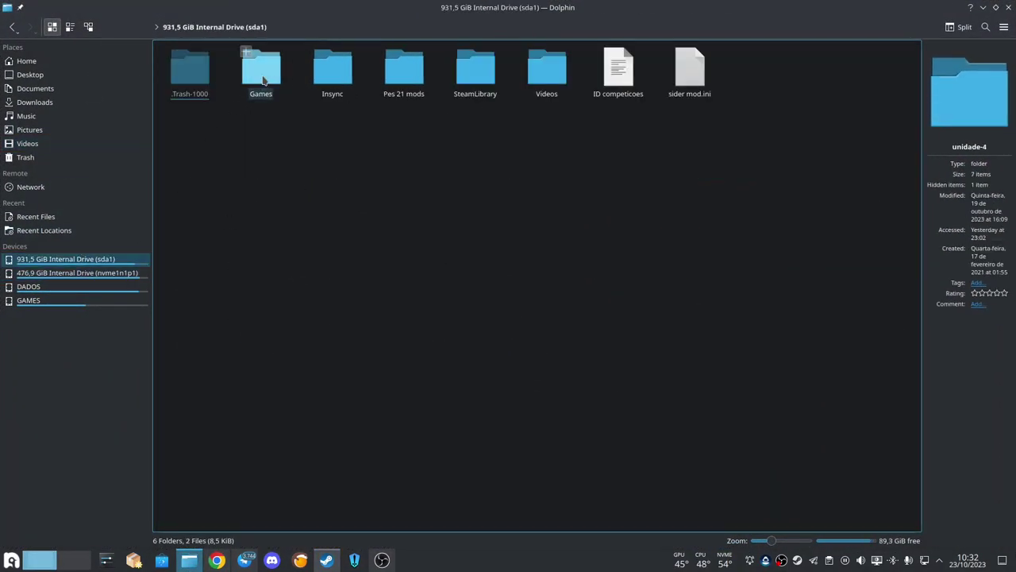
{"action": "left_click", "coordinate": [493, 69]}
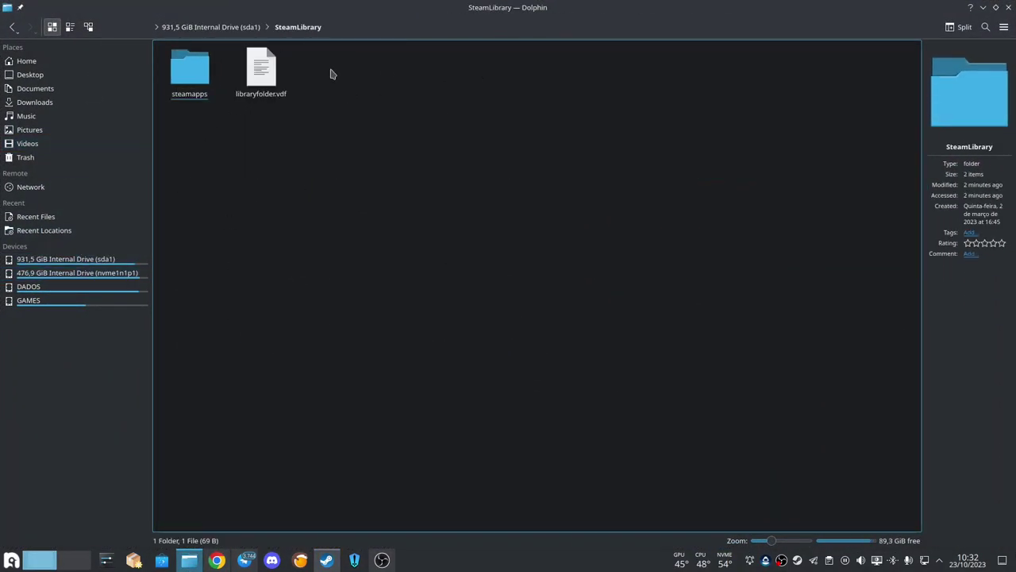
{"action": "left_click", "coordinate": [184, 71]}
{"action": "left_click", "coordinate": [185, 71]}
{"action": "left_click", "coordinate": [267, 71]}
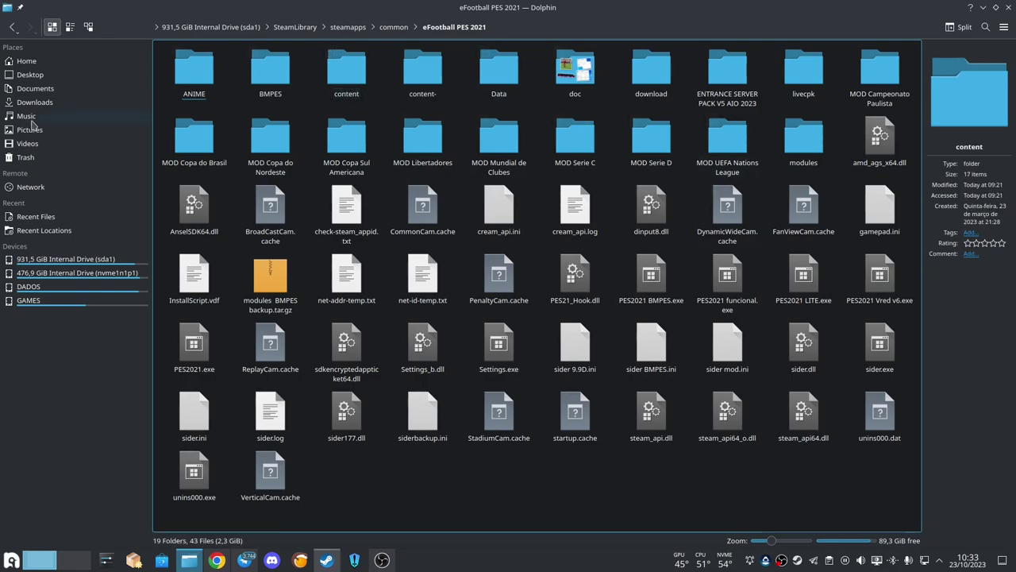
Open the game's content folder and delete the gameplay-loader.zip archive from it.
{"action": "left_click", "coordinate": [351, 86]}
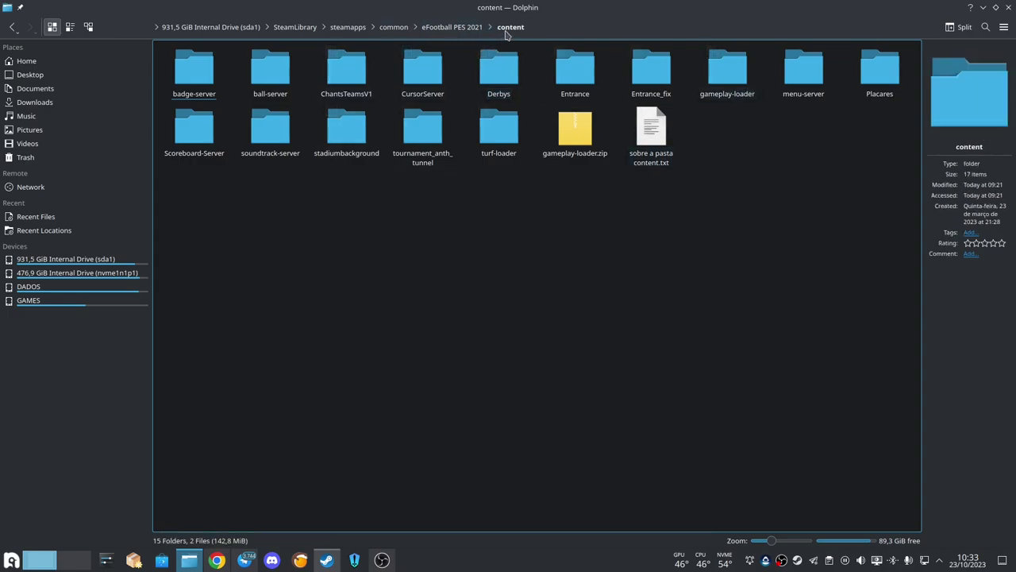
{"action": "left_click", "coordinate": [731, 97]}
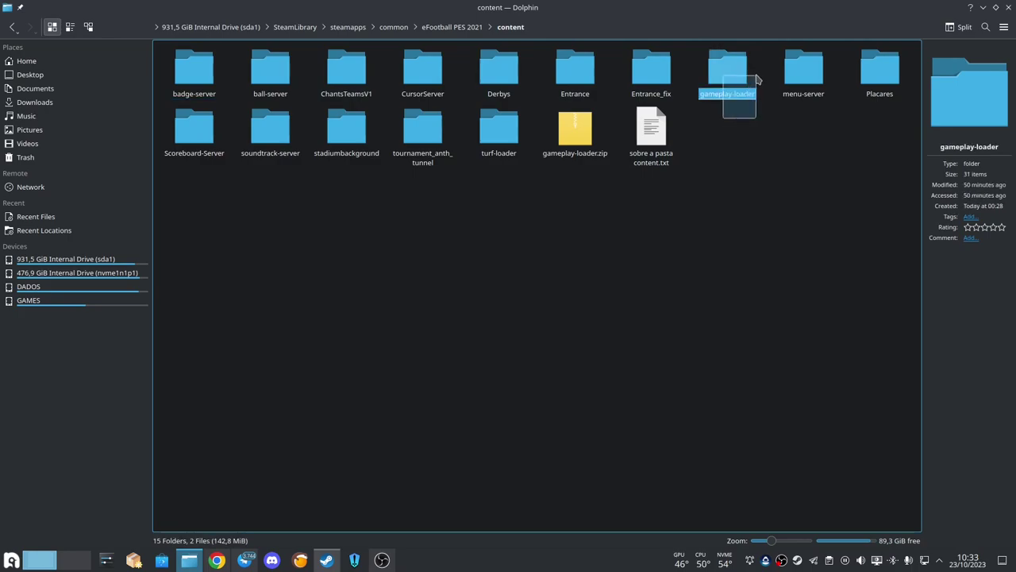
{"action": "left_click", "coordinate": [582, 152]}
{"action": "key", "text": "Delete"}
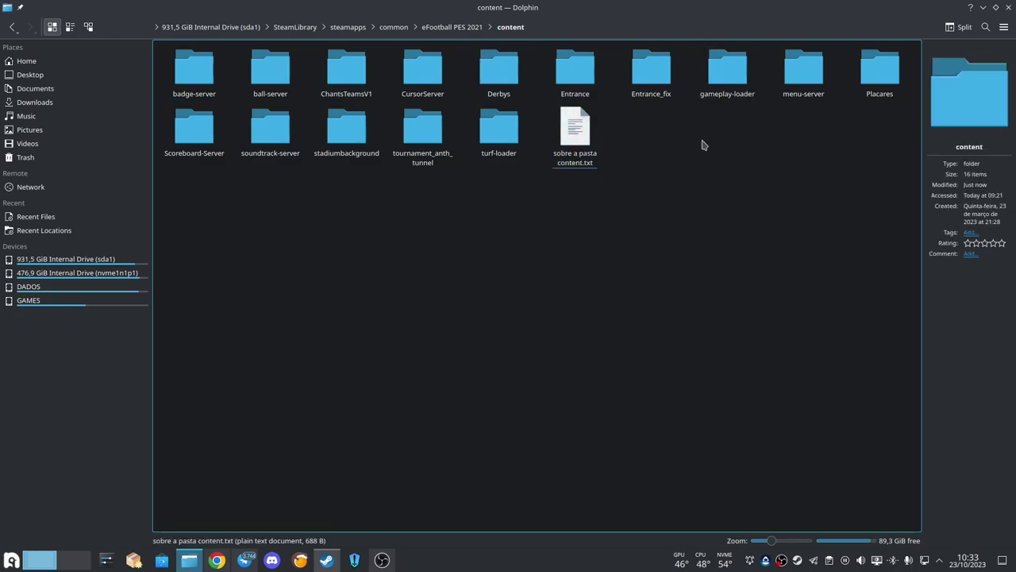
Open the gameplay-loader folder, inspect the contents of its livecpk subfolder, and return to gameplay-loader.
{"action": "double_click", "coordinate": [723, 79]}
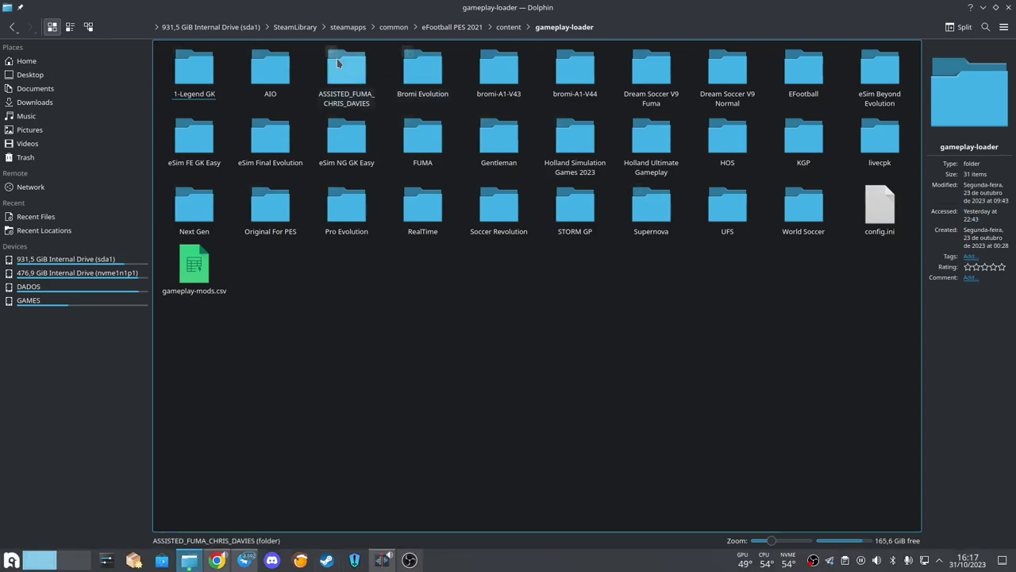
{"action": "left_click", "coordinate": [875, 155]}
{"action": "key", "text": "F2"}
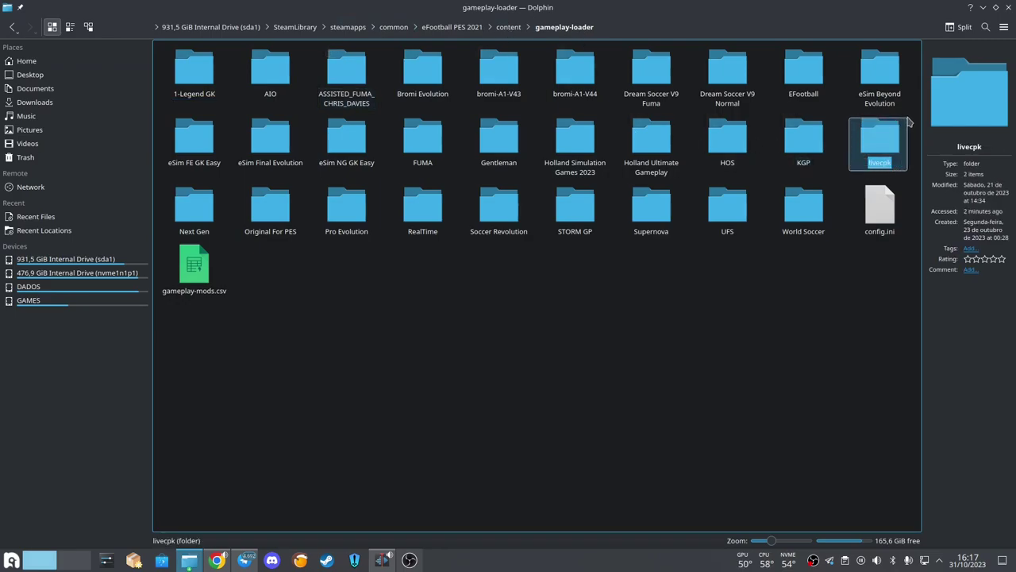
{"action": "left_click", "coordinate": [877, 143]}
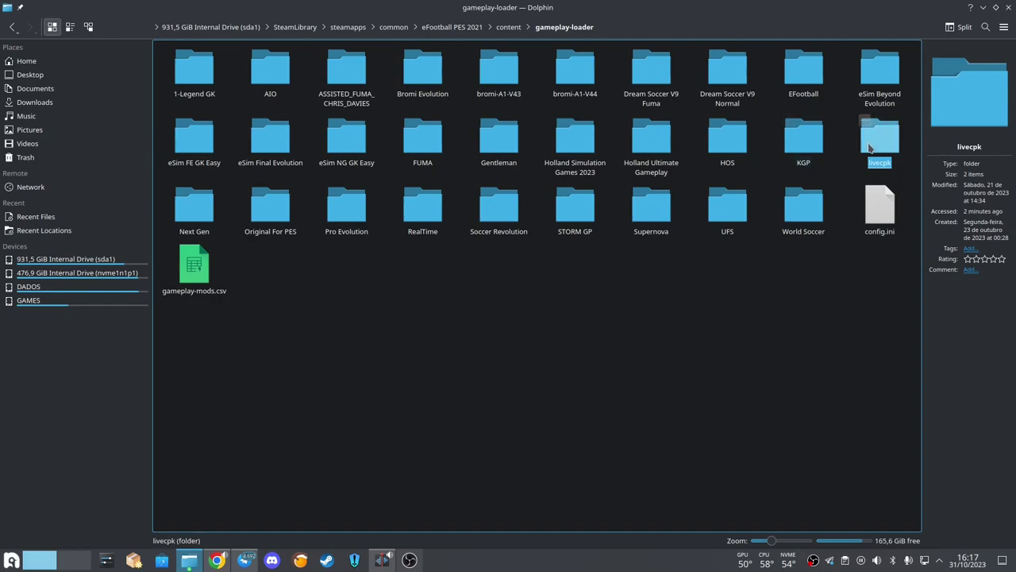
{"action": "left_click", "coordinate": [864, 176]}
{"action": "double_click", "coordinate": [880, 141]}
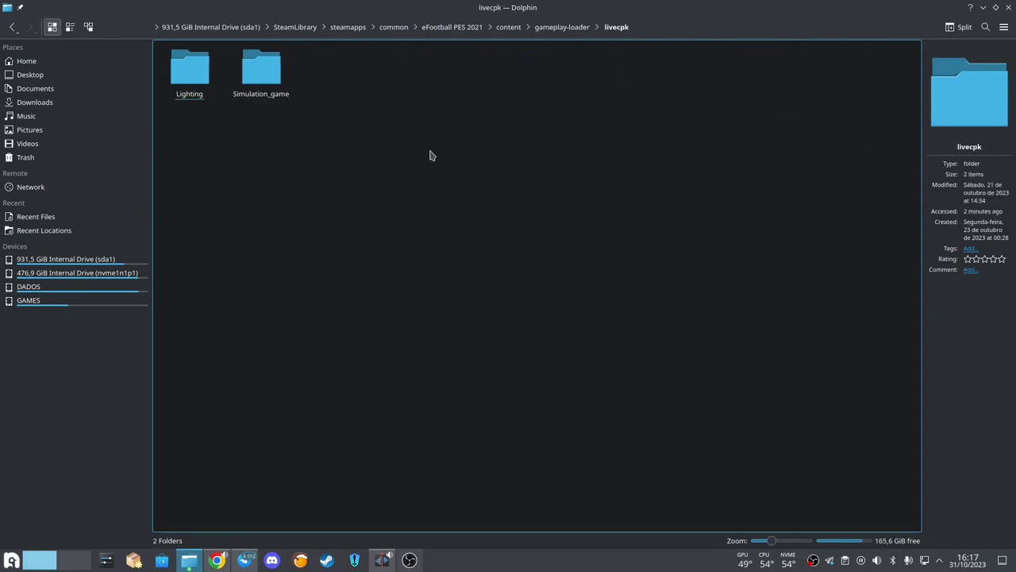
{"action": "left_click_drag", "start_coordinate": [178, 135], "coordinate": [297, 70]}
{"action": "left_click", "coordinate": [562, 27]}
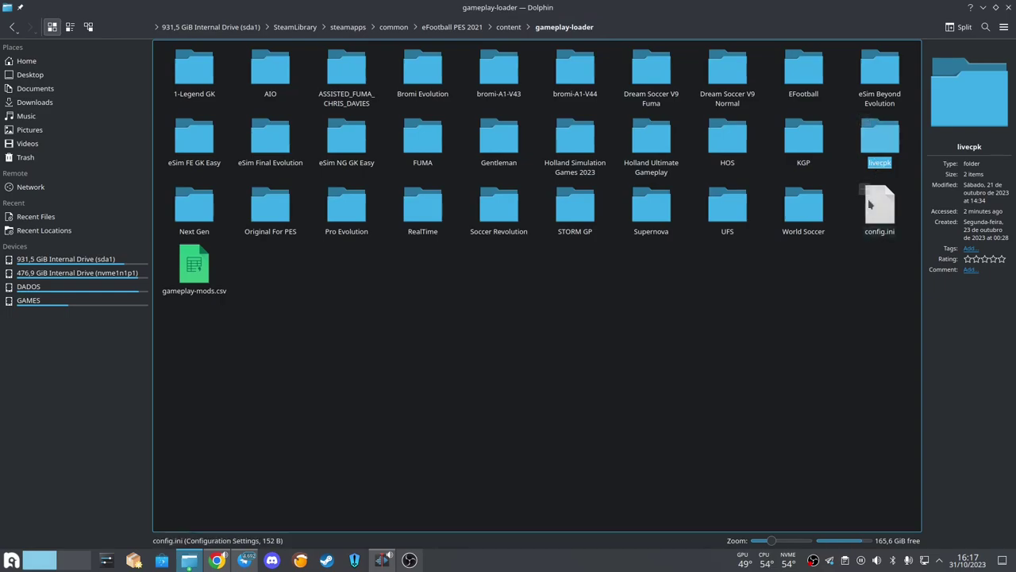
Reopen the livecpk folder inside gameplay-loader and select its Lighting and Simulation_game folders.
{"action": "left_click", "coordinate": [879, 139]}
{"action": "left_click", "coordinate": [258, 107]}
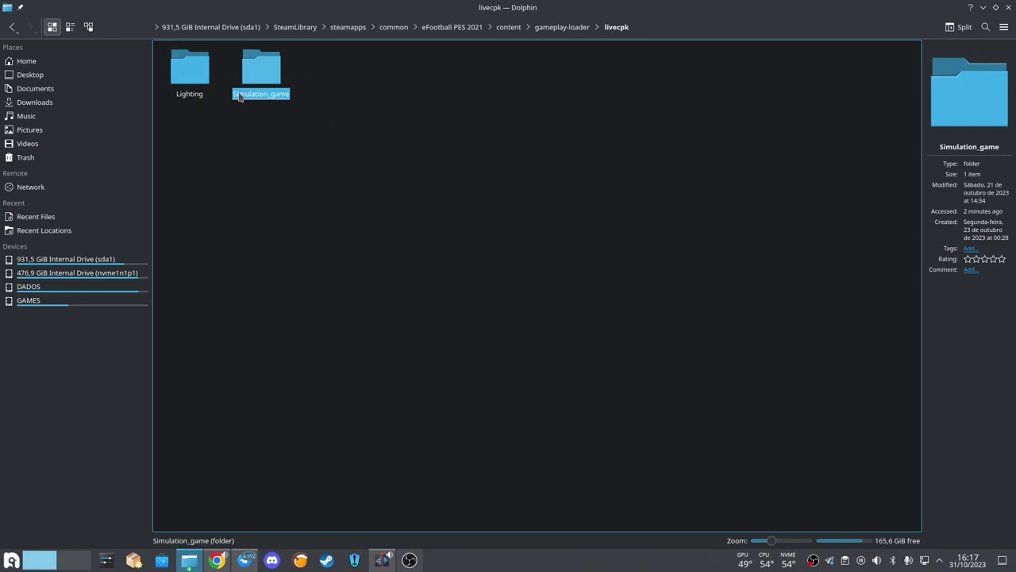
{"action": "left_click", "coordinate": [274, 136]}
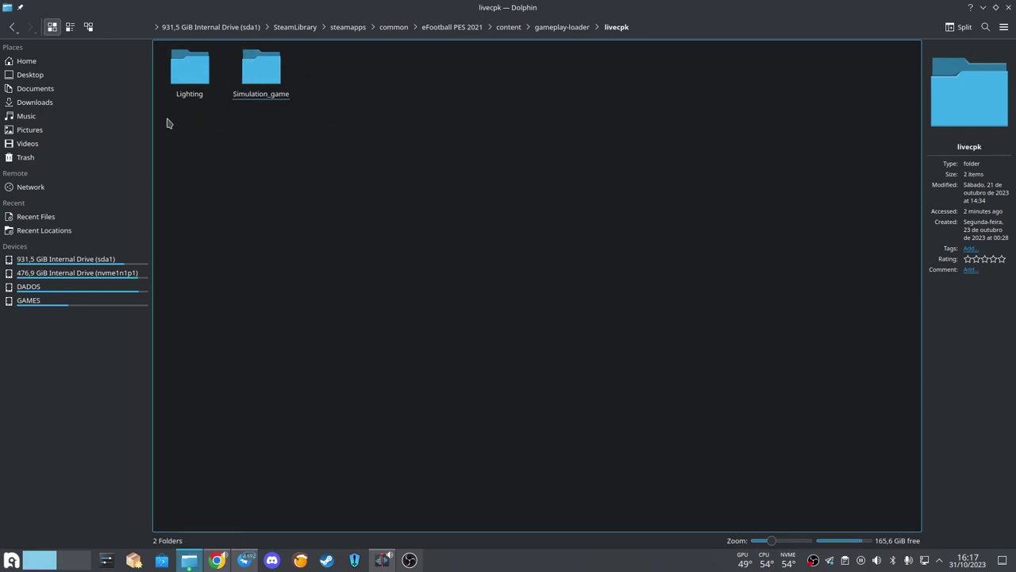
{"action": "left_click", "coordinate": [199, 77]}
{"action": "left_click", "coordinate": [387, 197]}
{"action": "key", "text": "alt+Left"}
{"action": "double_click", "coordinate": [880, 149]}
{"action": "left_click_drag", "start_coordinate": [195, 129], "coordinate": [271, 84]}
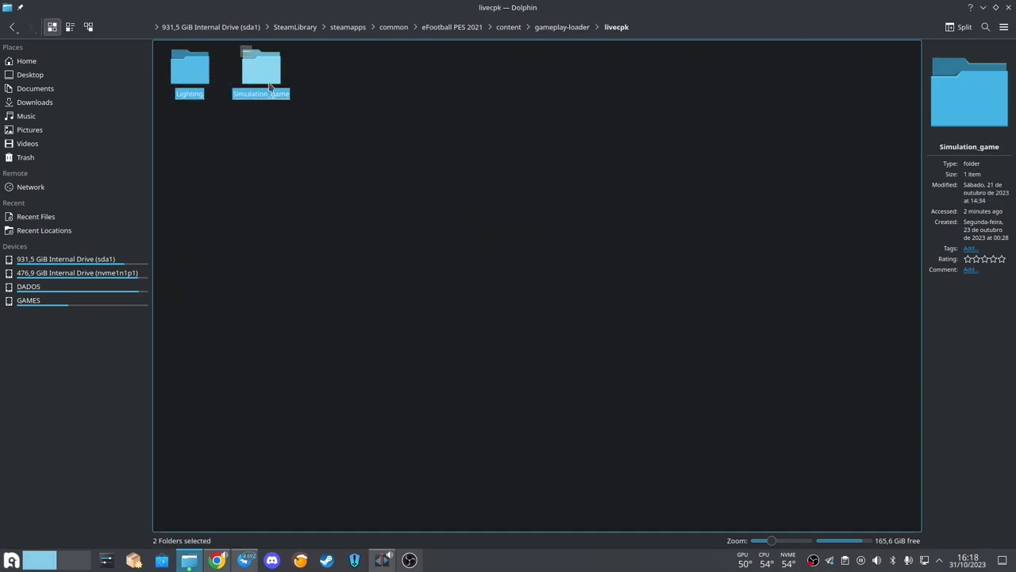
Go to the livecpk folder directly under eFootball PES 2021 and select its Lighting and Simulation_game folders.
{"action": "left_click", "coordinate": [454, 29]}
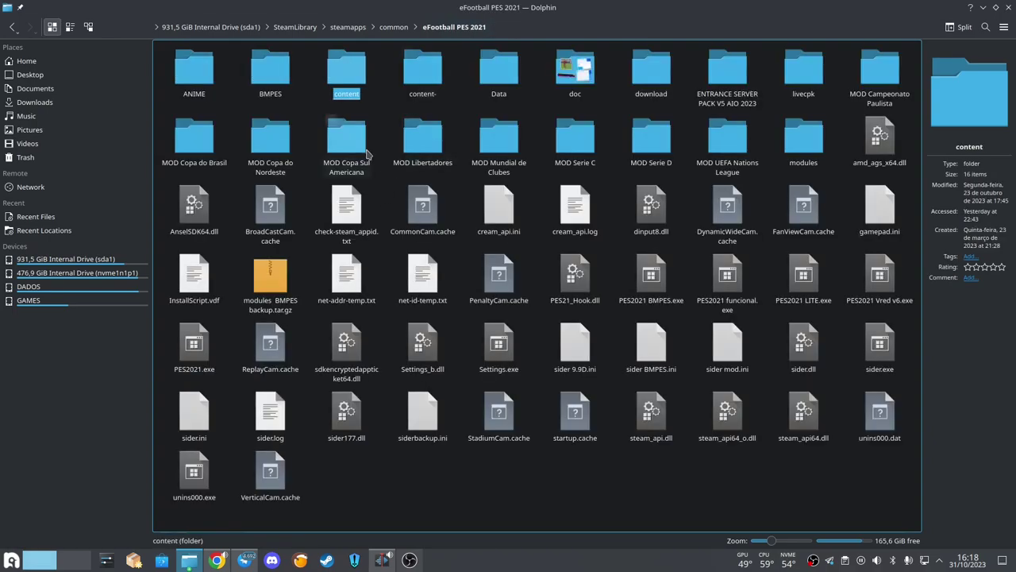
{"action": "double_click", "coordinate": [802, 70]}
{"action": "right_click", "coordinate": [564, 292]}
{"action": "key", "text": "Escape"}
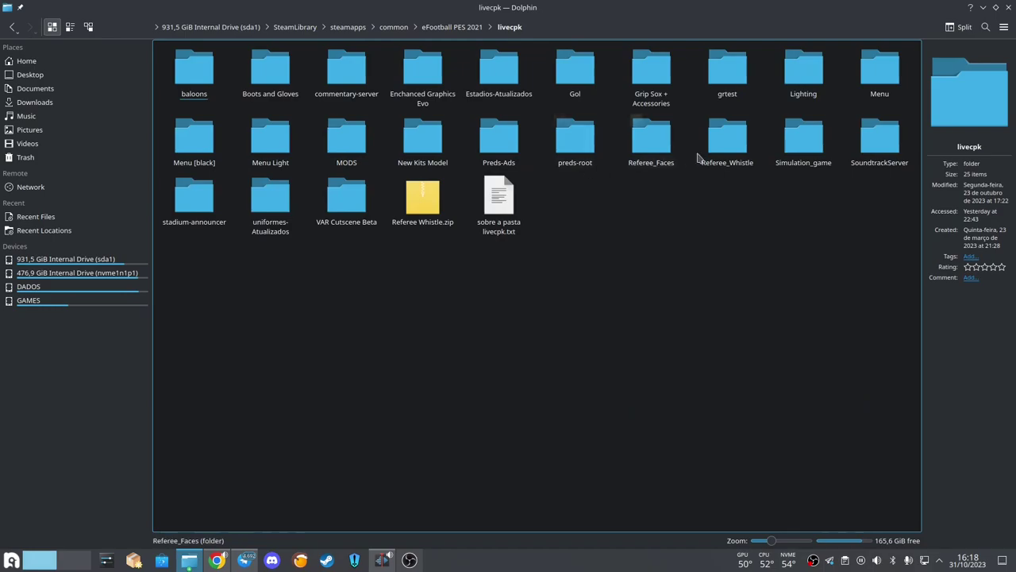
{"action": "left_click", "coordinate": [806, 143]}
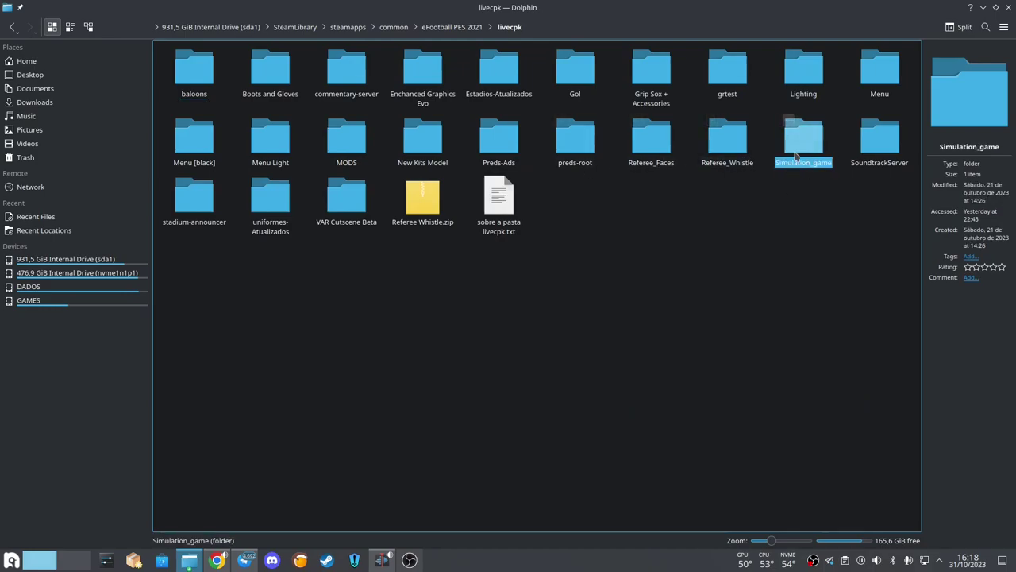
{"action": "left_click_drag", "start_coordinate": [778, 219], "coordinate": [832, 88]}
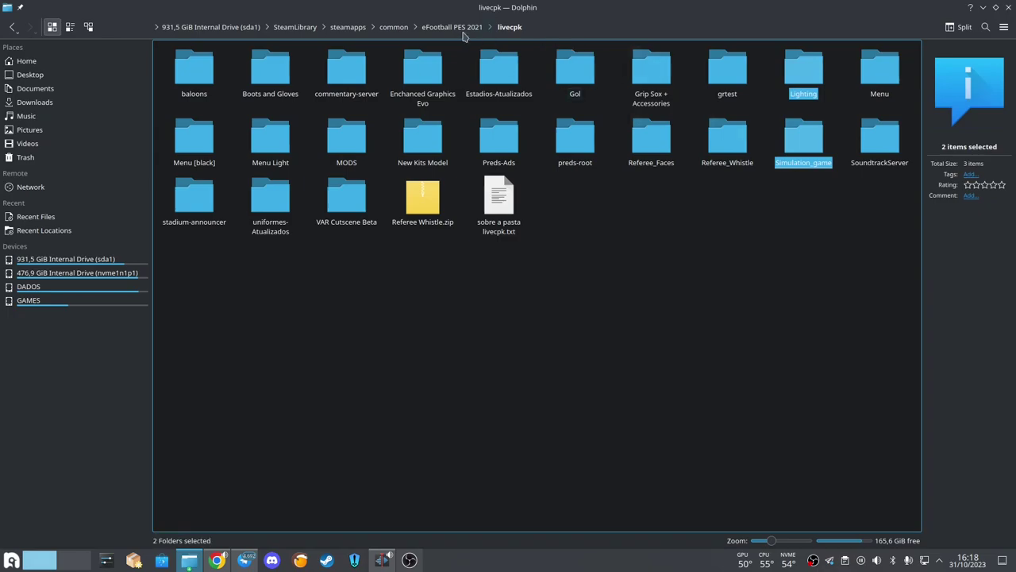
Split the file manager view, return one pane to eFootball PES 2021, and open sider.ini in the text editor.
{"action": "left_click", "coordinate": [960, 26]}
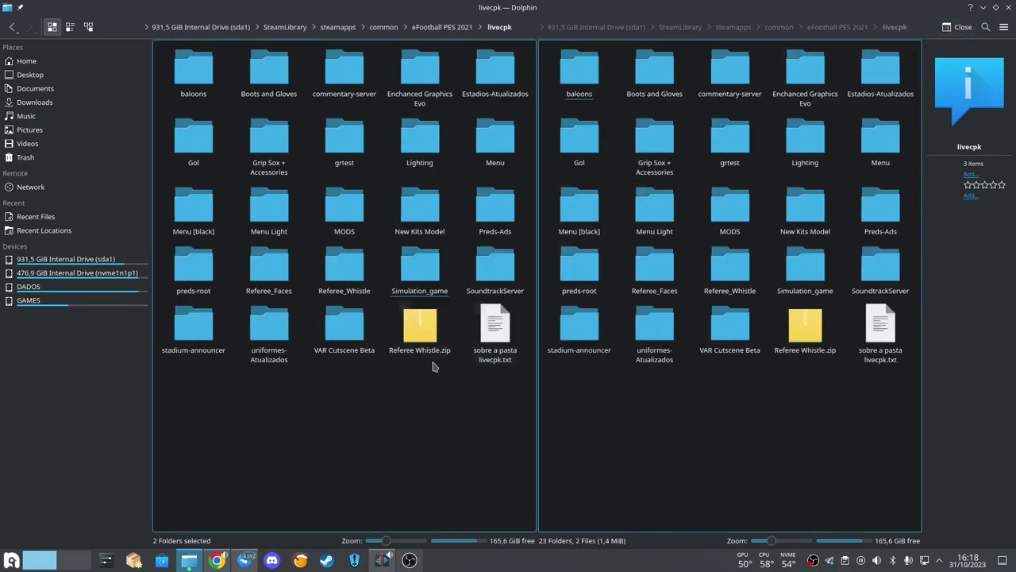
{"action": "left_click", "coordinate": [440, 35]}
{"action": "scroll", "coordinate": [317, 317], "scroll_direction": "down", "scroll_amount": 10}
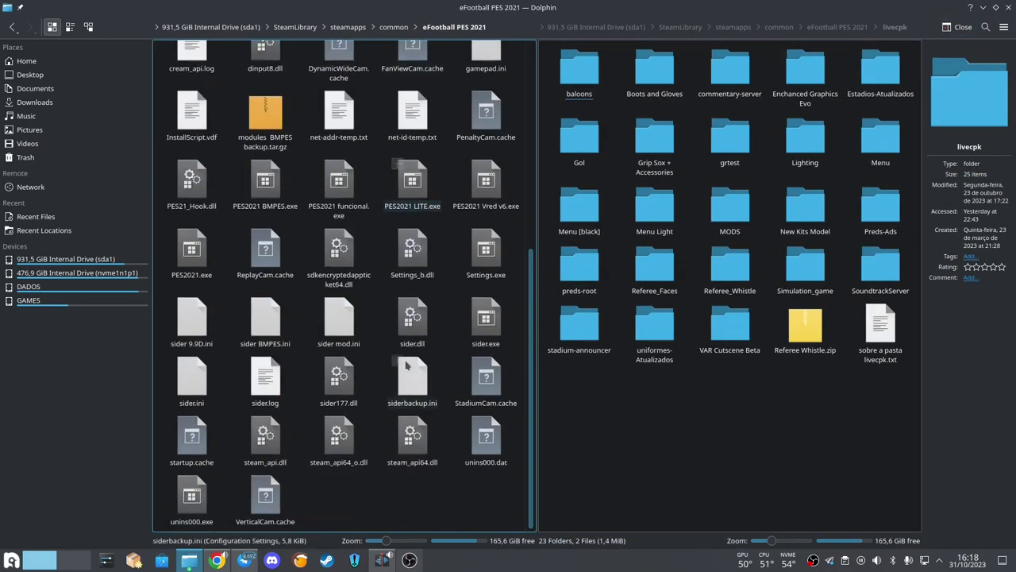
{"action": "left_click", "coordinate": [203, 384]}
{"action": "double_click", "coordinate": [202, 385]}
Search sider.ini for "simul" and highlight the Lighting and Simulation_game cpk.root lines in the gameplay mods section.
{"action": "scroll", "coordinate": [347, 342], "scroll_direction": "down", "scroll_amount": 5}
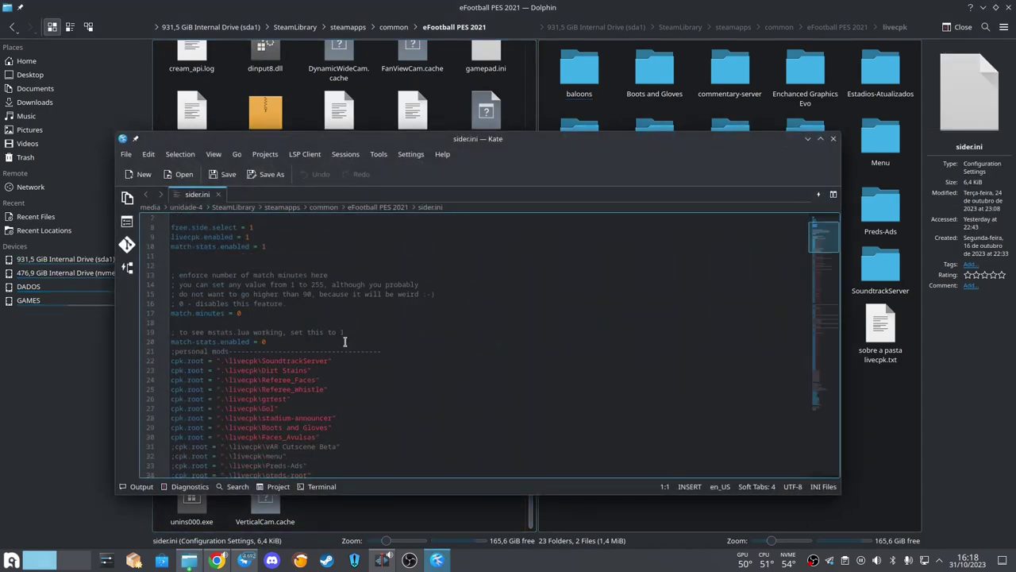
{"action": "scroll", "coordinate": [347, 343], "scroll_direction": "down", "scroll_amount": 2}
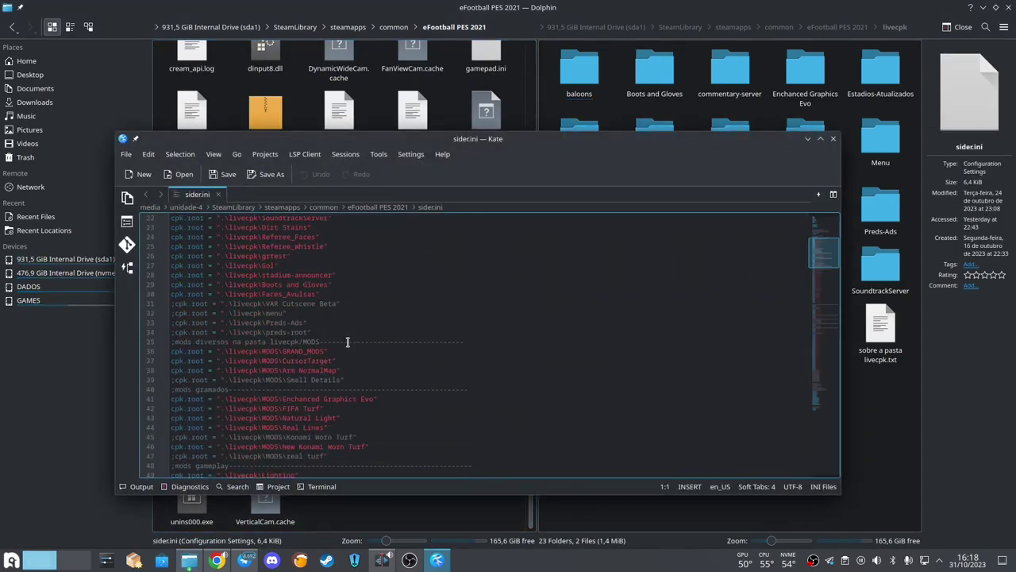
{"action": "key", "text": "ctrl+f"}
{"action": "type", "text": "simulça"}
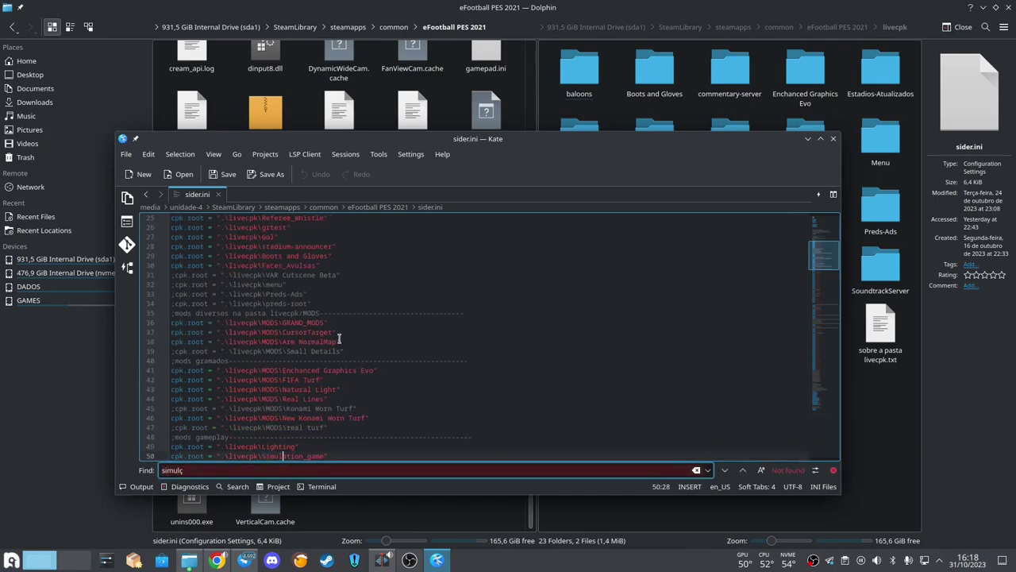
{"action": "key", "text": "BackSpace"}
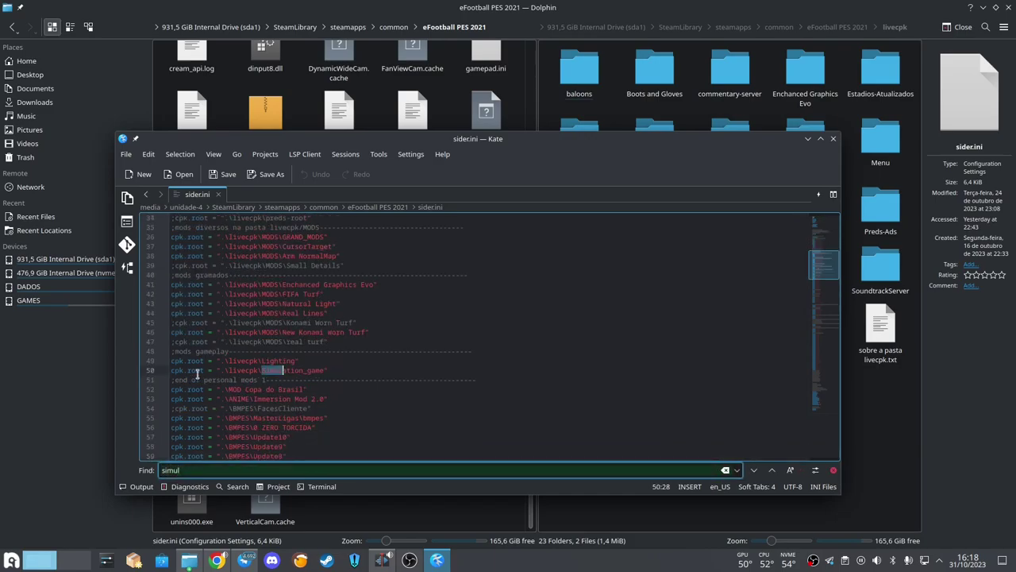
{"action": "left_click_drag", "start_coordinate": [488, 380], "coordinate": [169, 359]}
{"action": "left_click", "coordinate": [246, 360]}
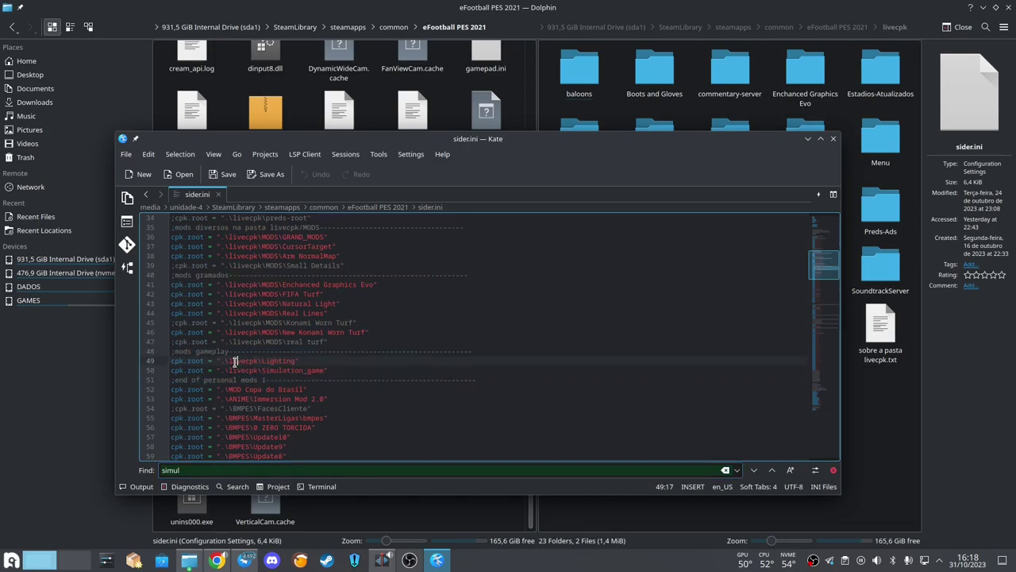
Match the Lighting and Simulation_game lines in sider.ini with those folders inside livecpk, and return to the text editor.
{"action": "left_click_drag", "start_coordinate": [172, 362], "coordinate": [276, 359]}
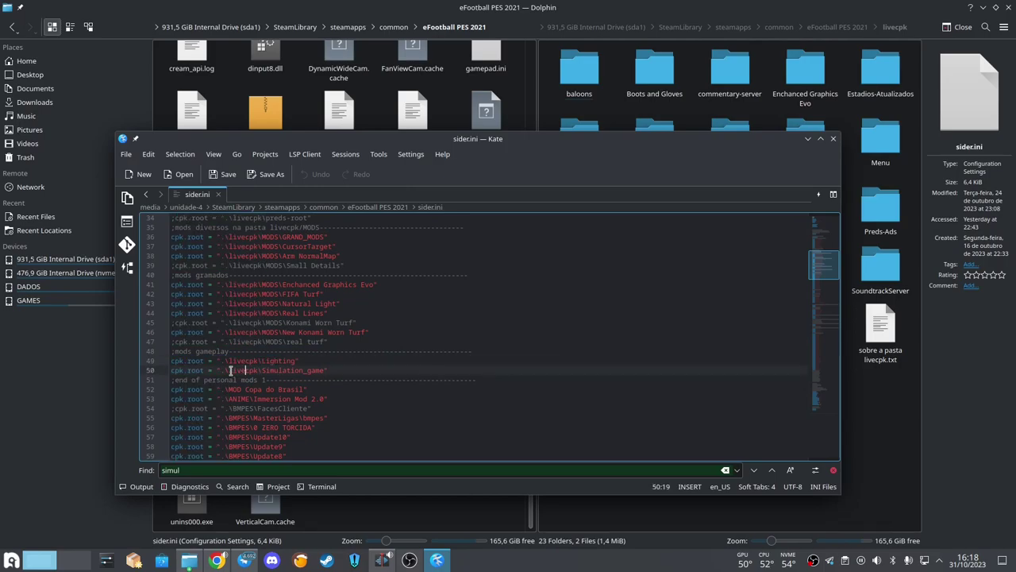
{"action": "left_click_drag", "start_coordinate": [746, 147], "coordinate": [800, 192]}
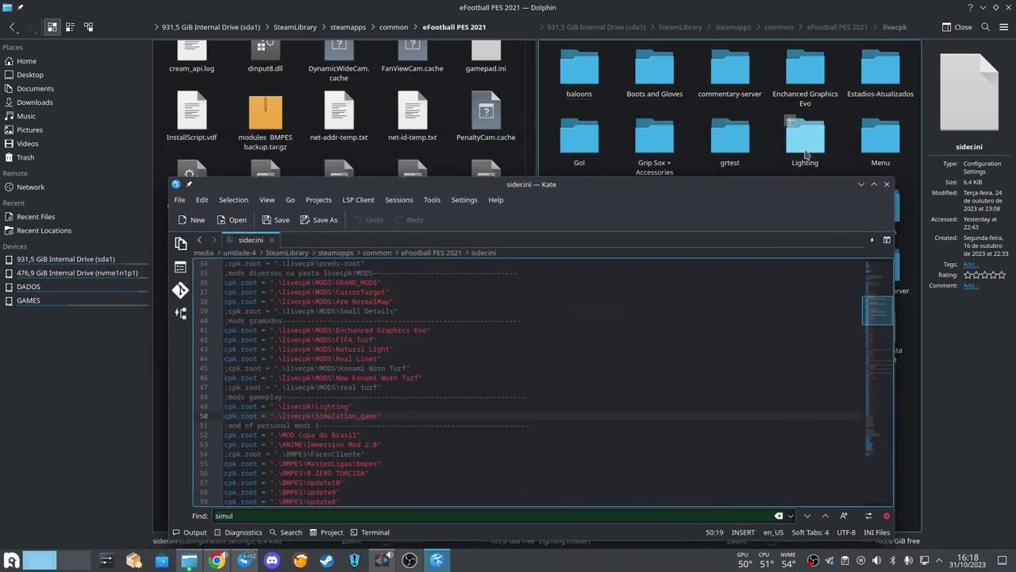
{"action": "left_click", "coordinate": [806, 154]}
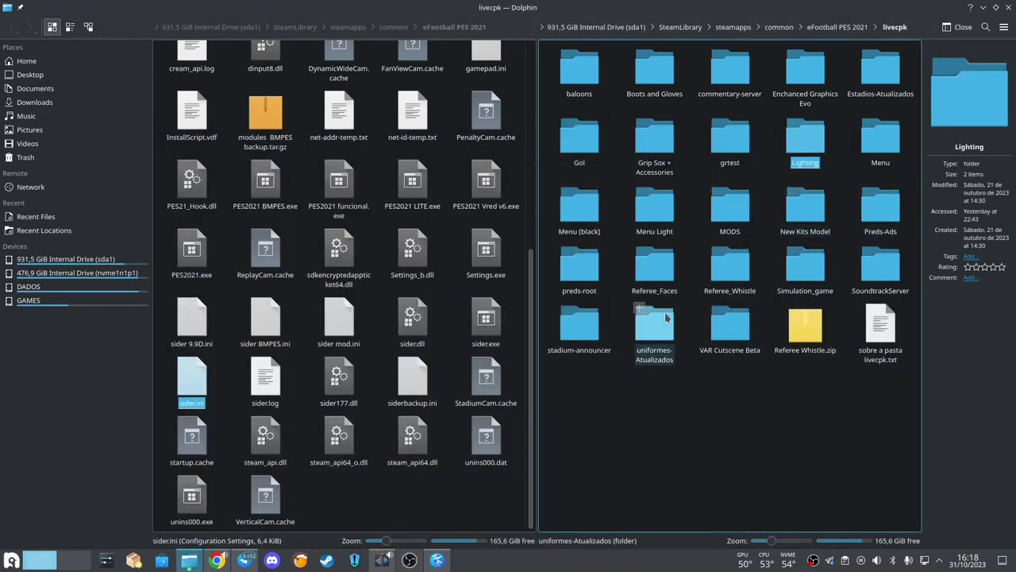
{"action": "left_click", "coordinate": [806, 266]}
{"action": "left_click", "coordinate": [438, 562]}
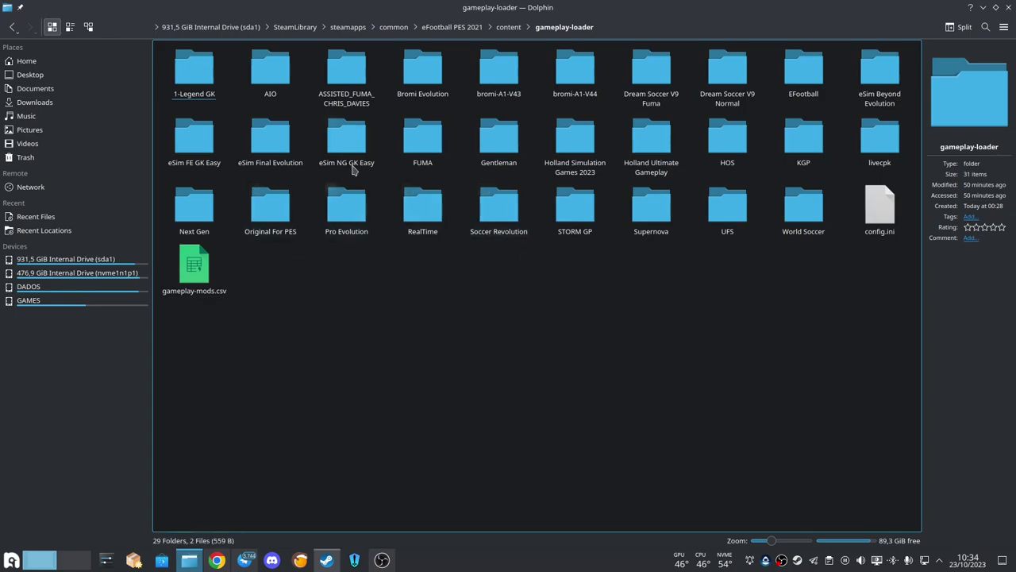
In gameplay-loader, highlight the two Holland folders, inspect the dt18_all.cpk file inside Holland Simulation Games 2023, and return.
{"action": "left_click_drag", "start_coordinate": [691, 135], "coordinate": [527, 148]}
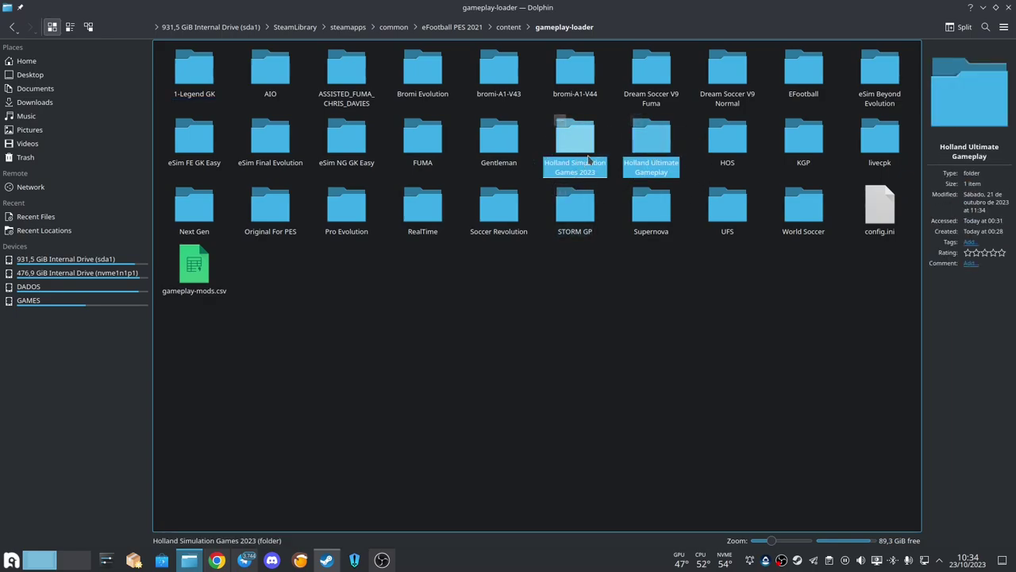
{"action": "left_click", "coordinate": [683, 137]}
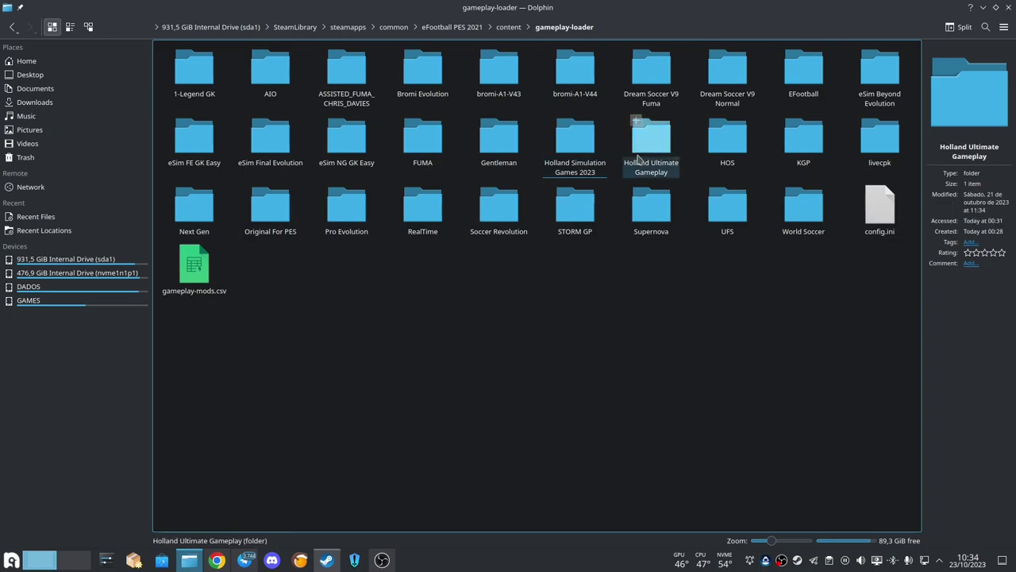
{"action": "left_click", "coordinate": [580, 137]}
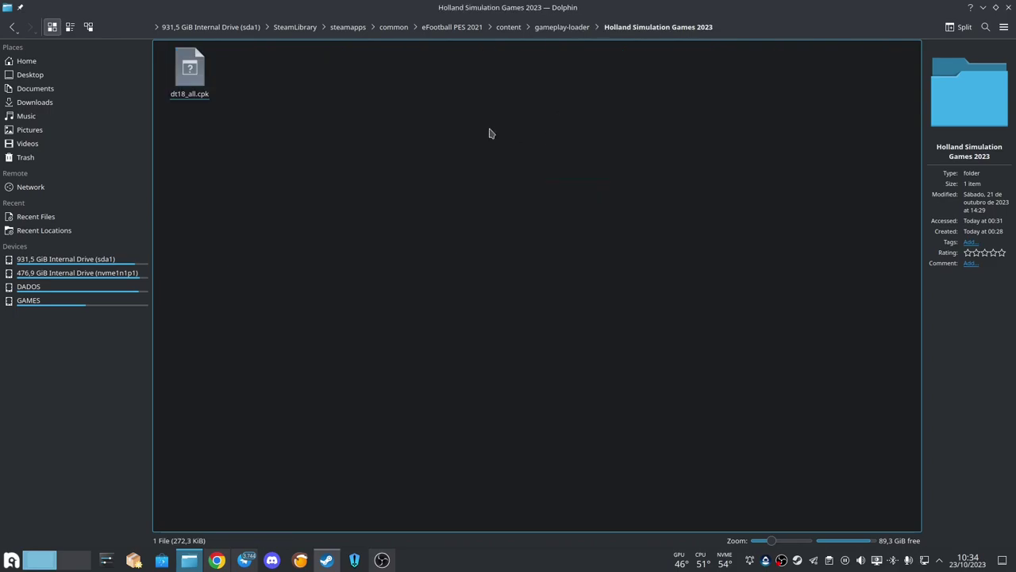
{"action": "left_click_drag", "start_coordinate": [176, 116], "coordinate": [268, 82]}
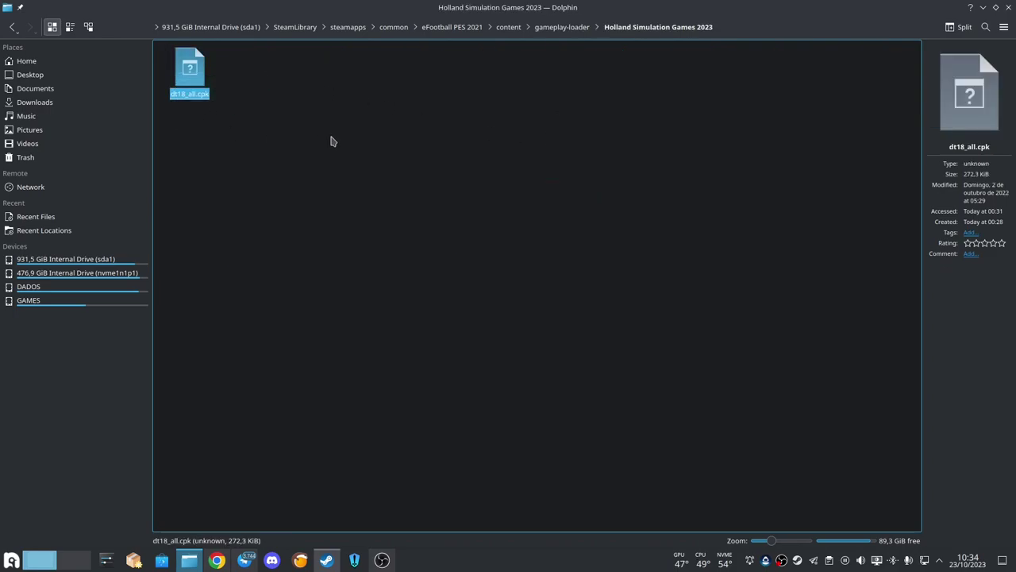
{"action": "key", "text": "alt+Left"}
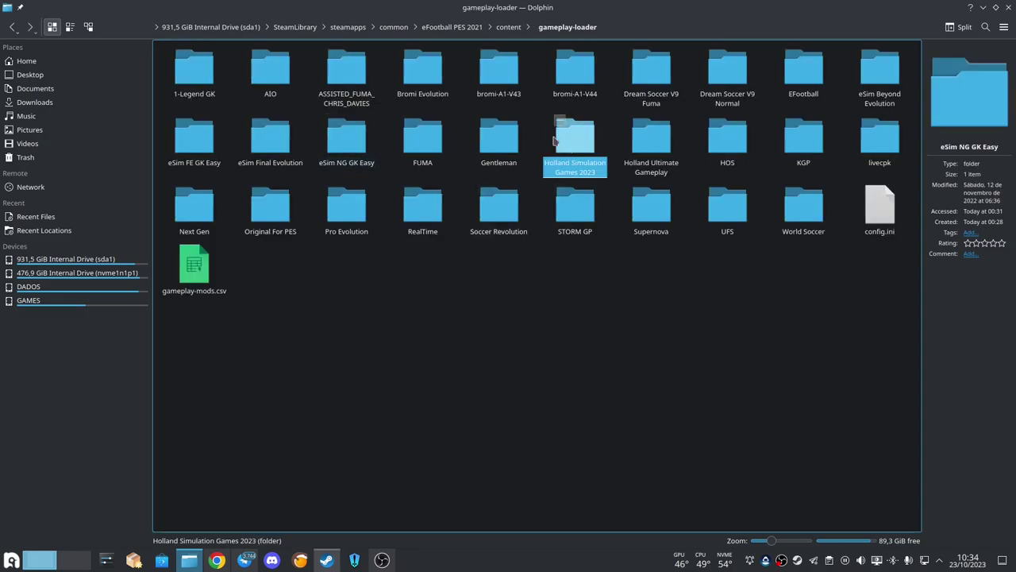
Inspect the Gentleman folder and the assisted FUMA folder, highlighting the latter's common folder and dt18_all.cpk file, and return to gameplay-loader.
{"action": "left_click", "coordinate": [512, 152]}
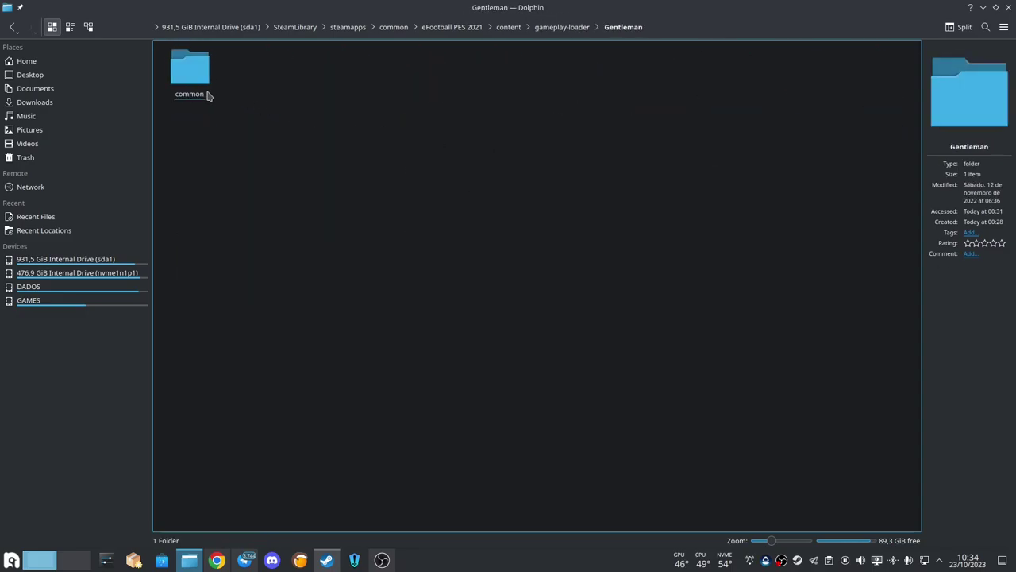
{"action": "key", "text": "alt+Left"}
{"action": "left_click", "coordinate": [338, 91]}
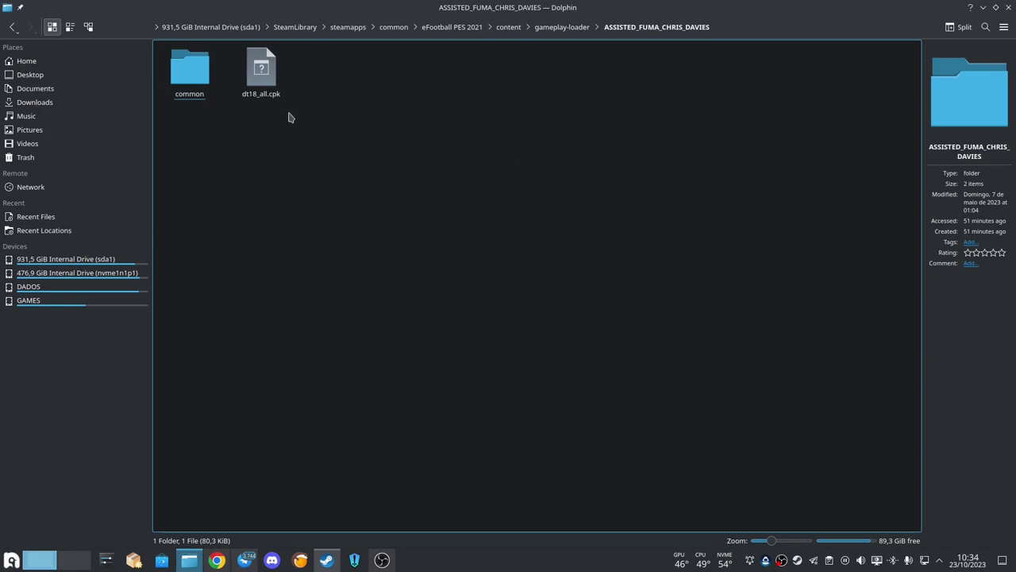
{"action": "left_click_drag", "start_coordinate": [190, 126], "coordinate": [246, 105]}
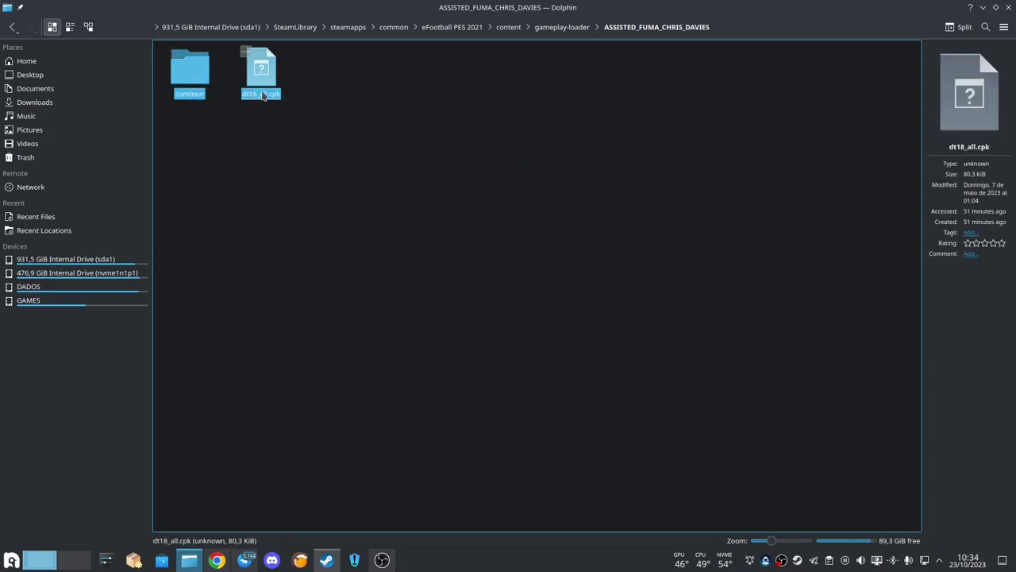
{"action": "left_click_drag", "start_coordinate": [243, 130], "coordinate": [350, 90]}
{"action": "key", "text": "alt+Left"}
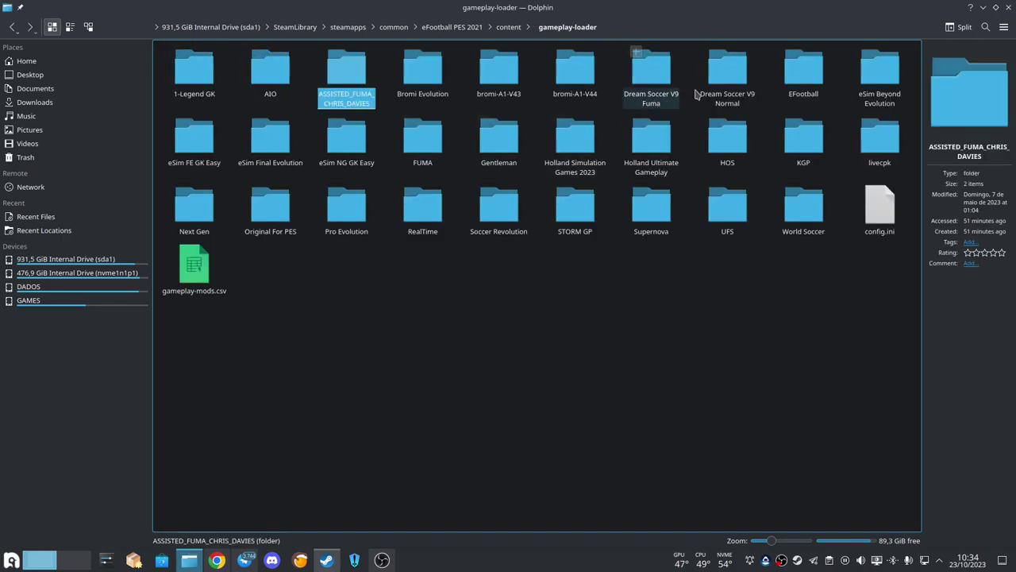
Inspect the EFootball mod folder, highlight its common folder, and return to gameplay-loader.
{"action": "left_click", "coordinate": [804, 70]}
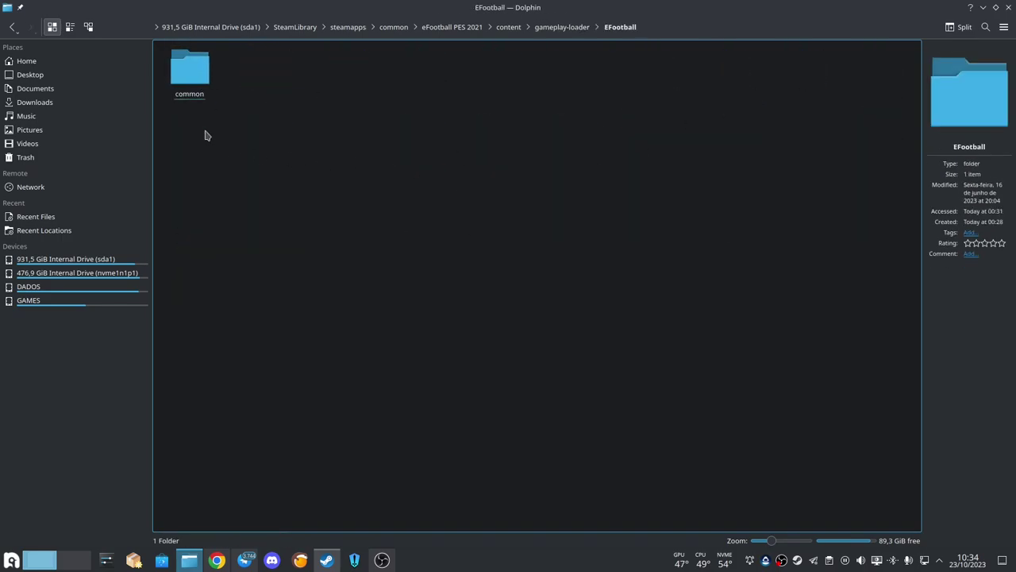
{"action": "left_click_drag", "start_coordinate": [165, 151], "coordinate": [173, 53]}
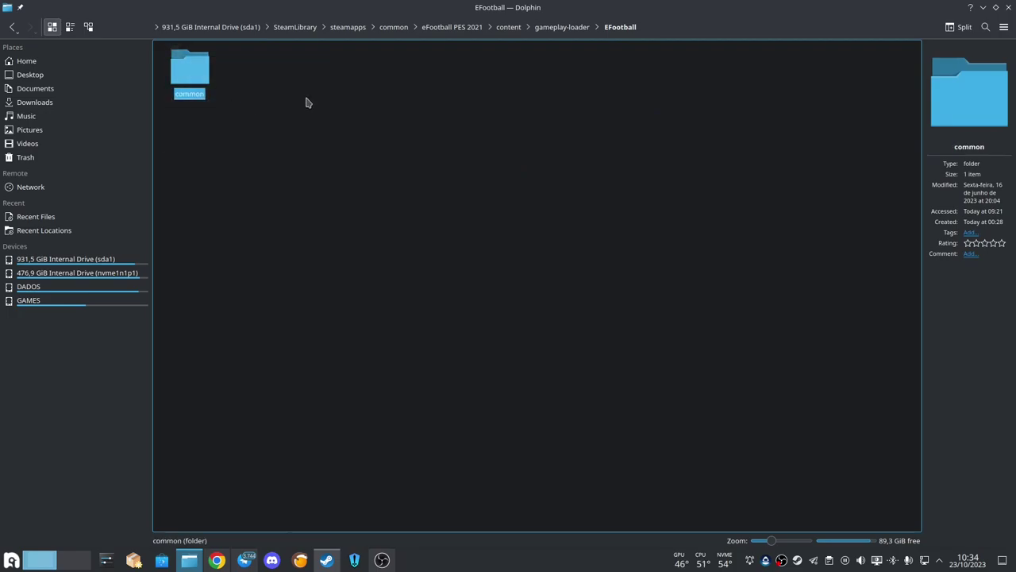
{"action": "key", "text": "alt+Left"}
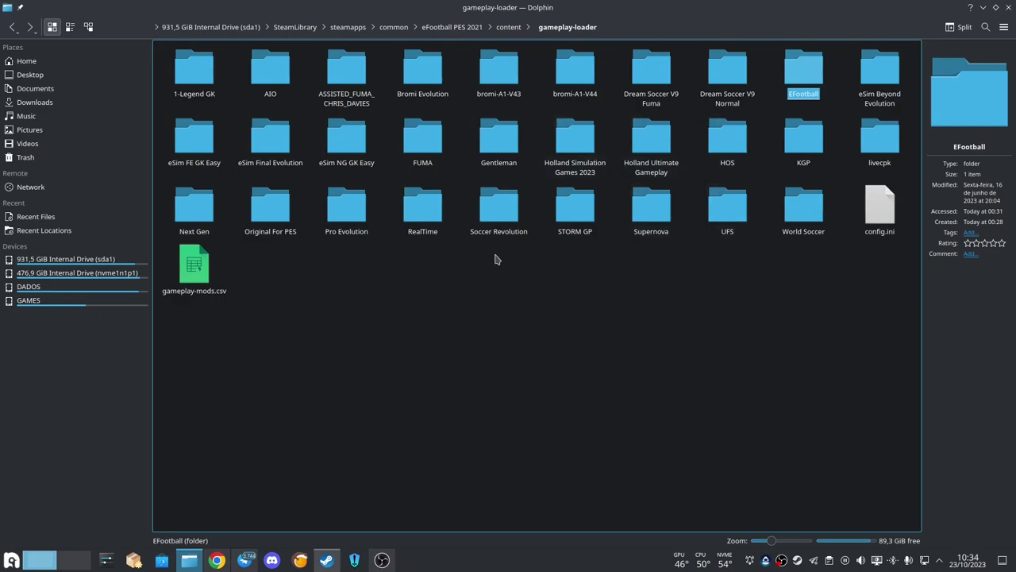
Open gameplay-mods.csv in the spreadsheet editor and open the last mod entry, 1-Legend GK, for cell editing.
{"action": "left_click_drag", "start_coordinate": [173, 321], "coordinate": [259, 286]}
{"action": "double_click", "coordinate": [208, 278]}
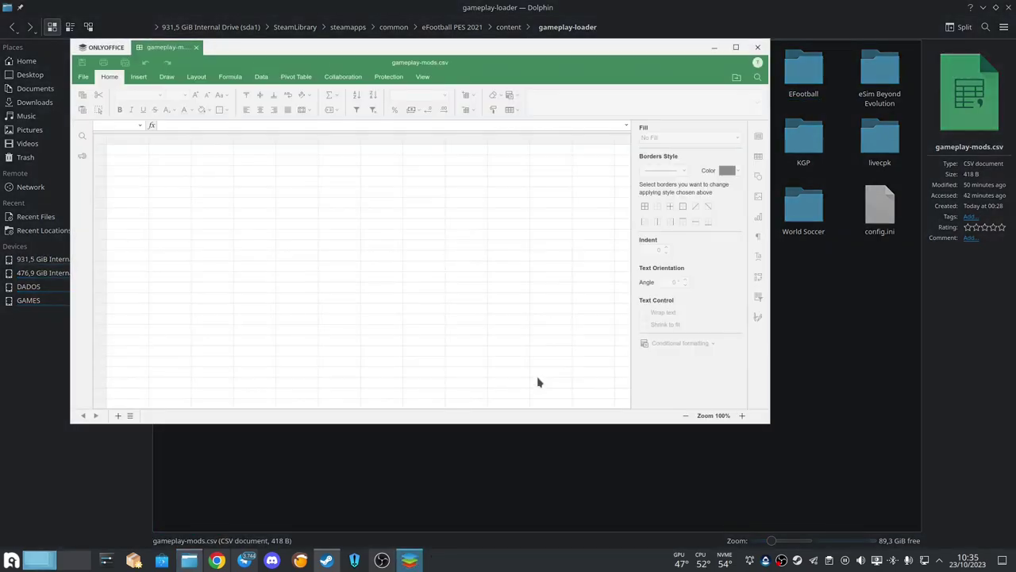
{"action": "left_click", "coordinate": [416, 278]}
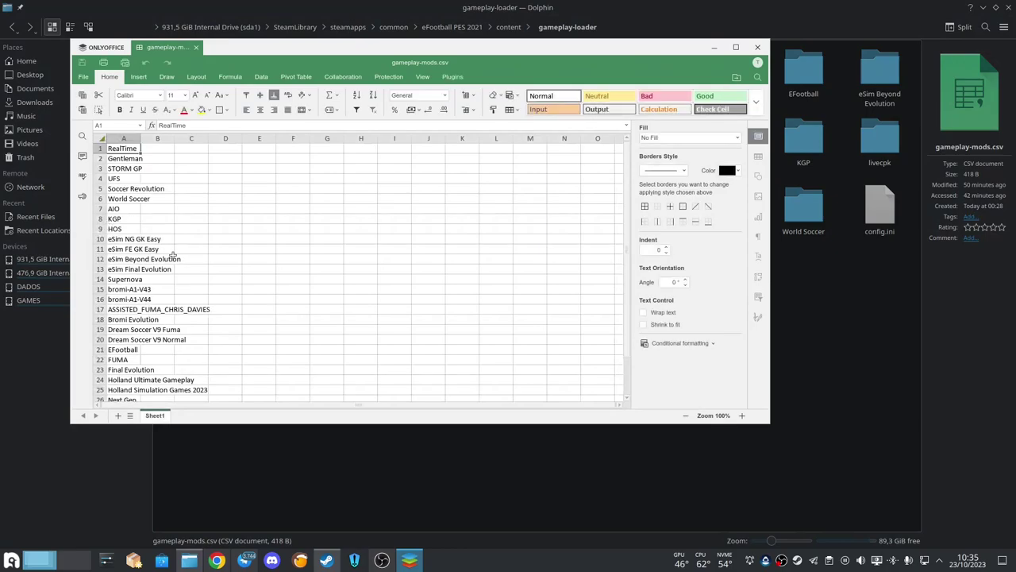
{"action": "scroll", "coordinate": [159, 256], "scroll_direction": "down", "scroll_amount": 4}
{"action": "left_click", "coordinate": [123, 311]}
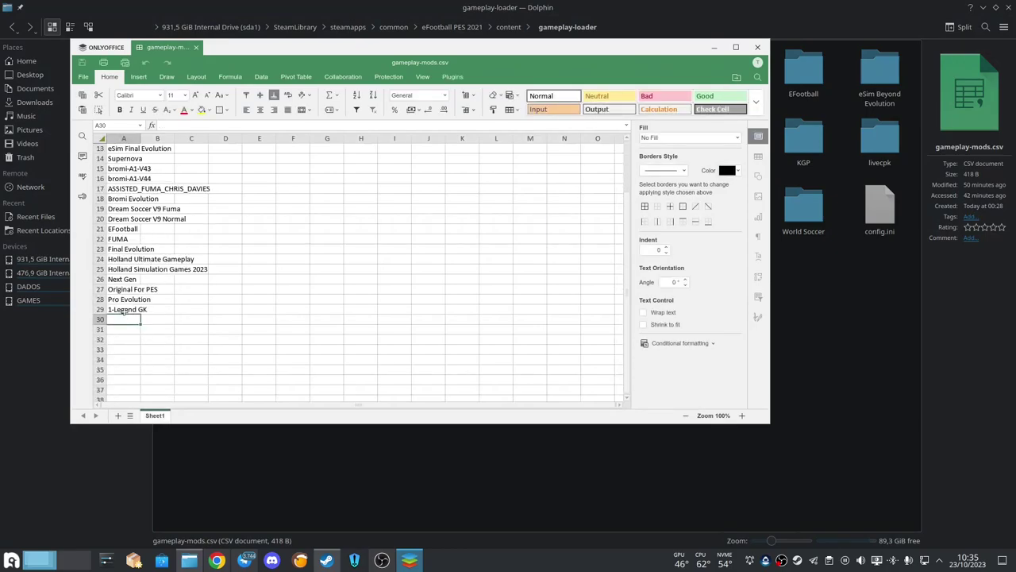
{"action": "double_click", "coordinate": [123, 310]}
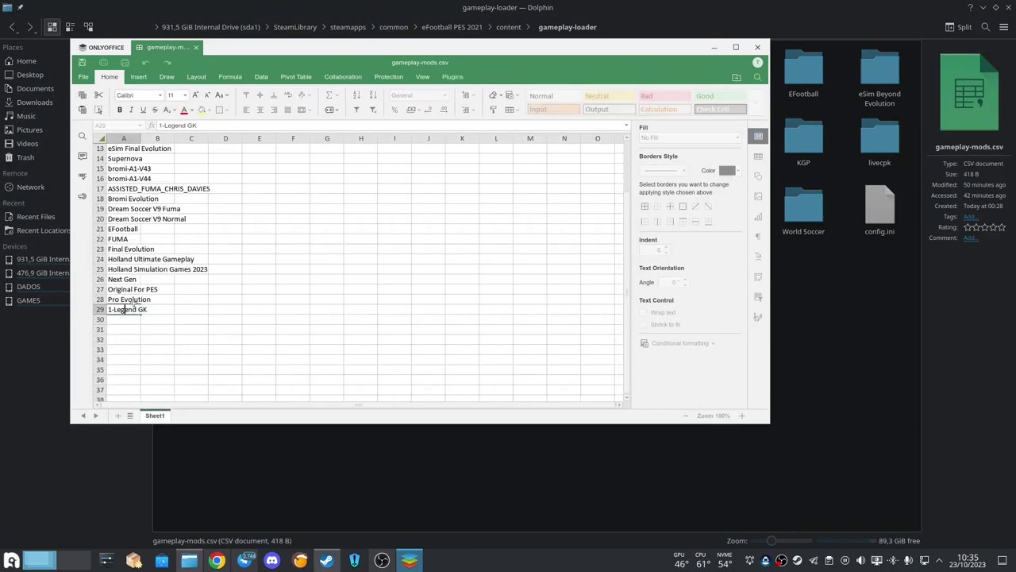
Select the World Soccer folder in gameplay-loader and locate the matching World Soccer entry in gameplay-mods.csv.
{"action": "left_click", "coordinate": [804, 208]}
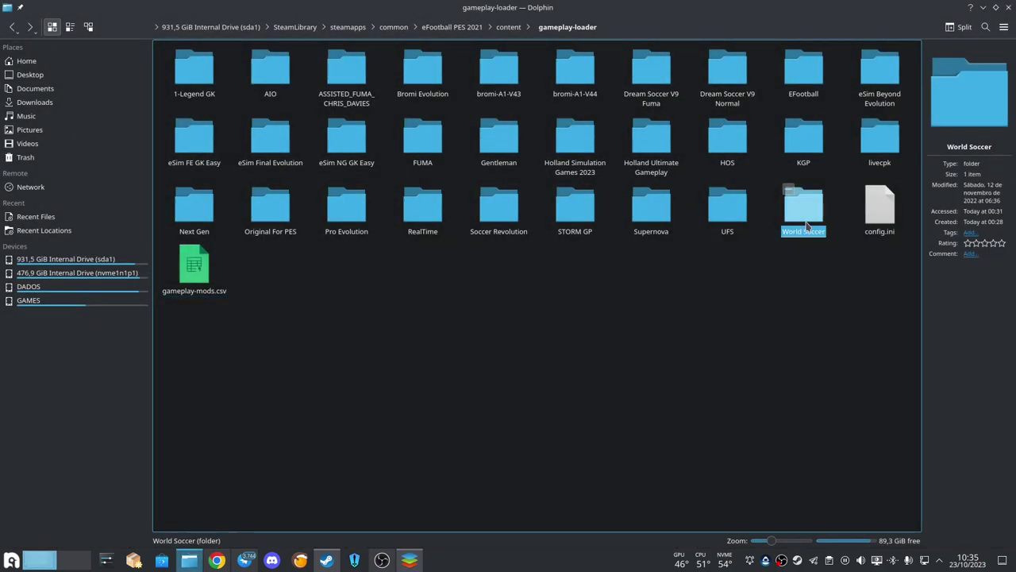
{"action": "key", "text": "alt+Tab"}
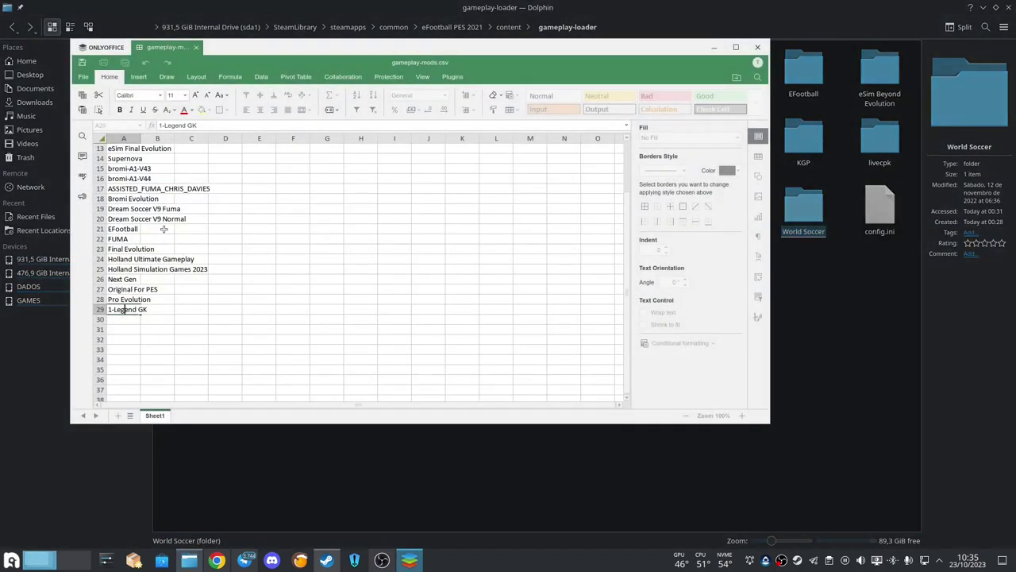
{"action": "scroll", "coordinate": [164, 228], "scroll_direction": "up", "scroll_amount": 4}
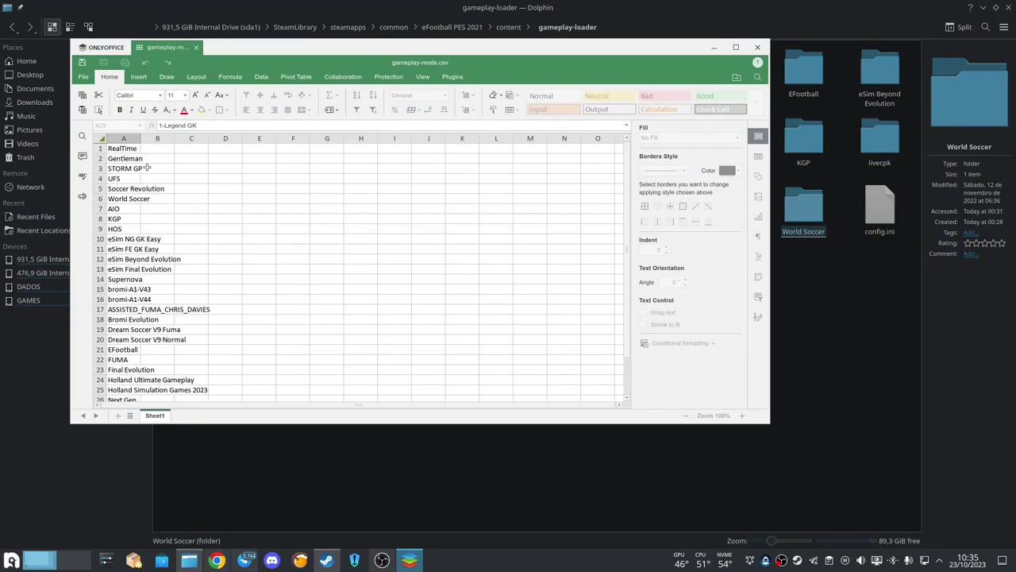
{"action": "left_click", "coordinate": [144, 200]}
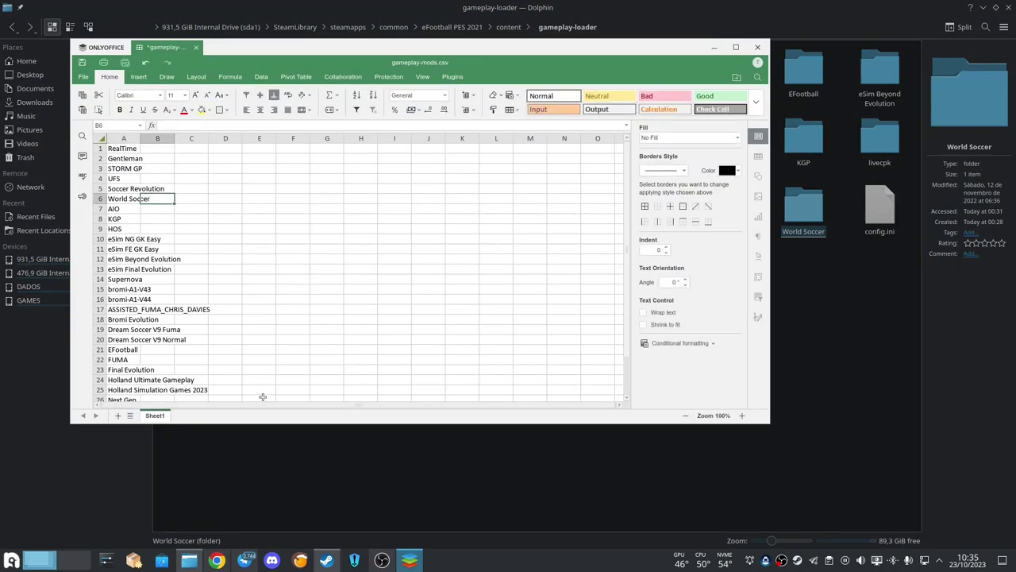
{"action": "left_click", "coordinate": [135, 200]}
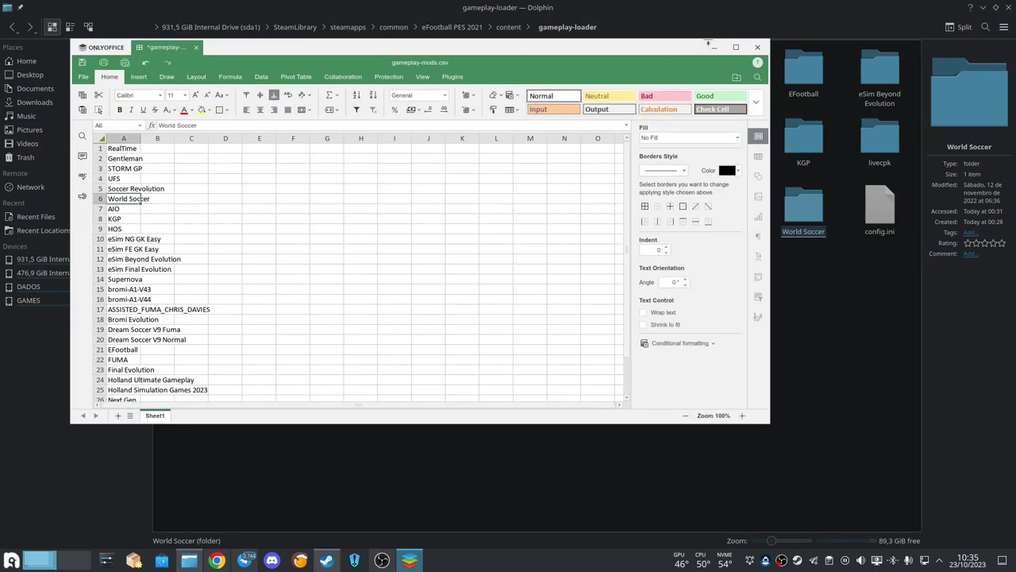
Close gameplay-mods.csv without saving the changes and return to the gameplay-loader folder.
{"action": "left_click", "coordinate": [758, 47]}
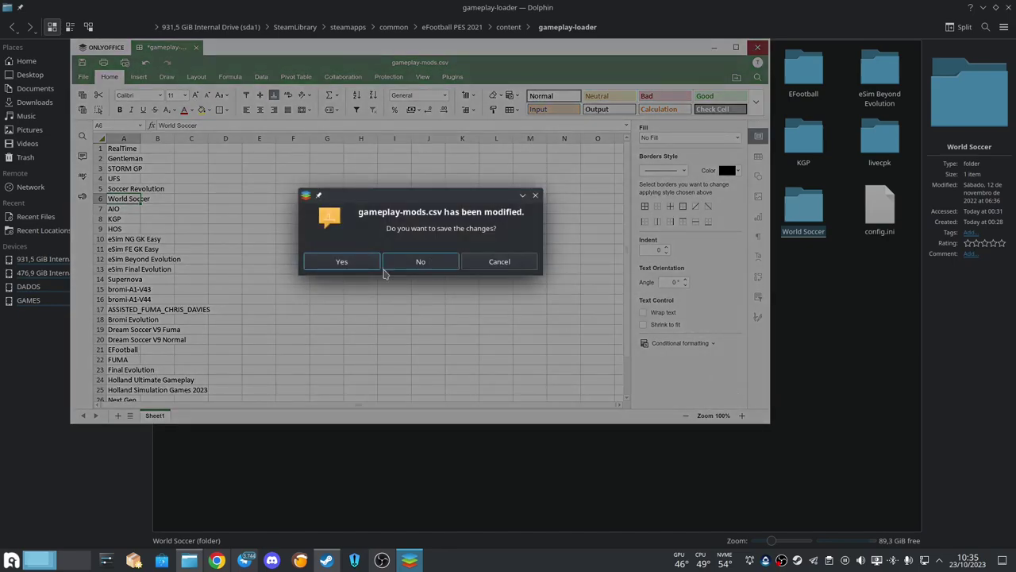
{"action": "left_click", "coordinate": [447, 261]}
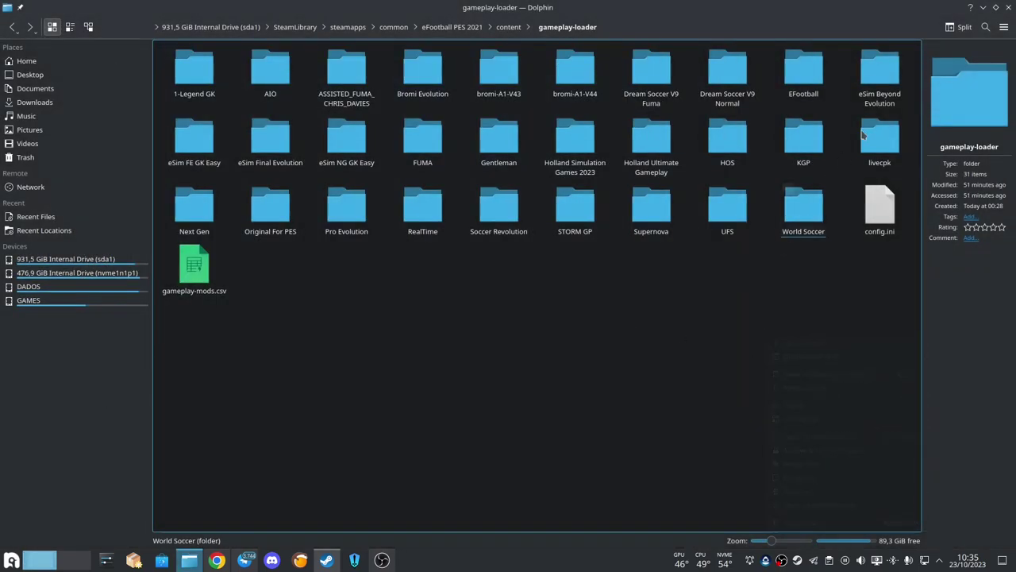
{"action": "right_click", "coordinate": [454, 302]}
{"action": "left_click", "coordinate": [434, 286]}
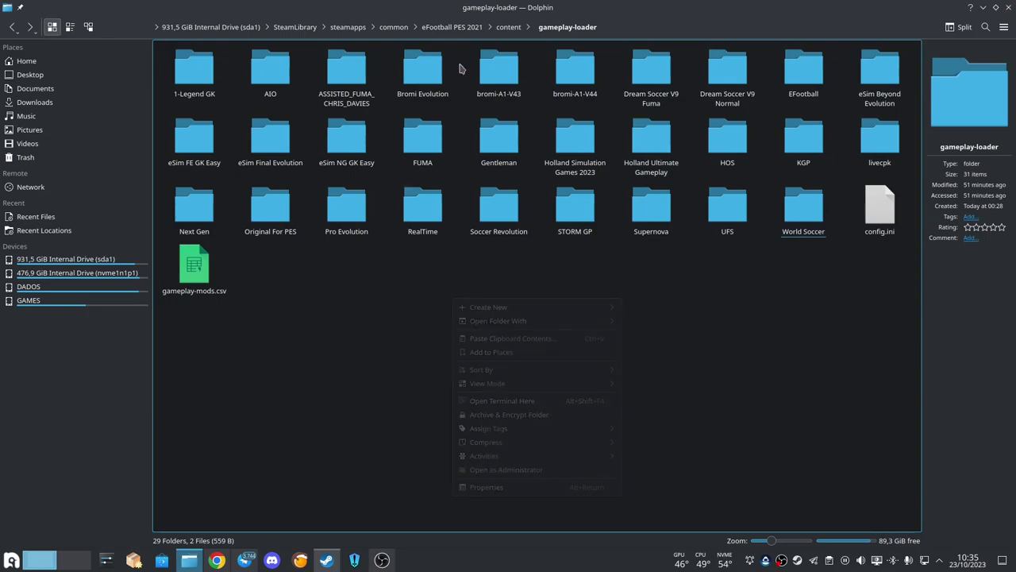
Split the file manager view, take one pane to eFootball PES 2021, and open sider.ini in the text editor.
{"action": "left_click", "coordinate": [429, 35]}
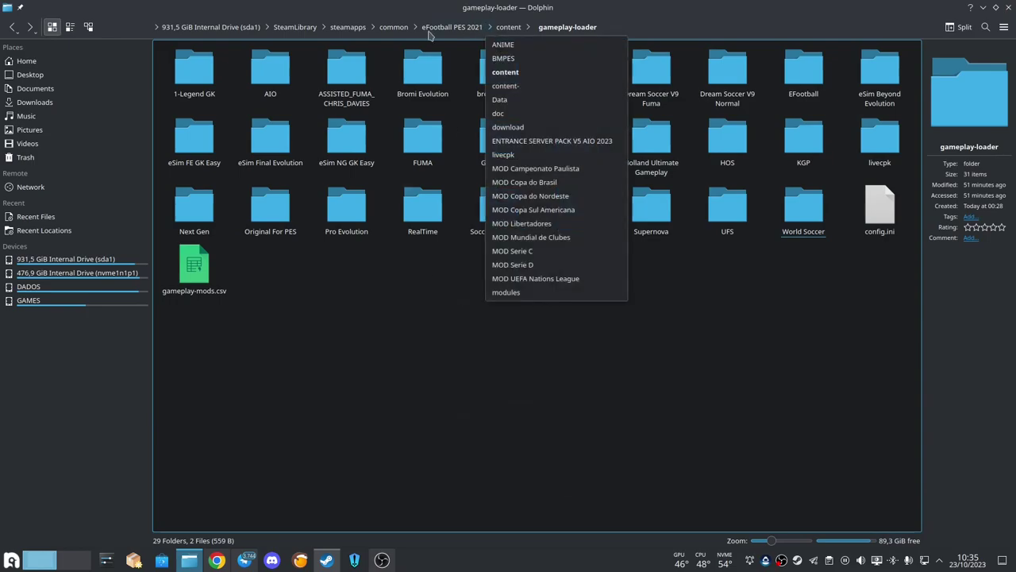
{"action": "left_click", "coordinate": [958, 27]}
{"action": "left_click", "coordinate": [959, 27]}
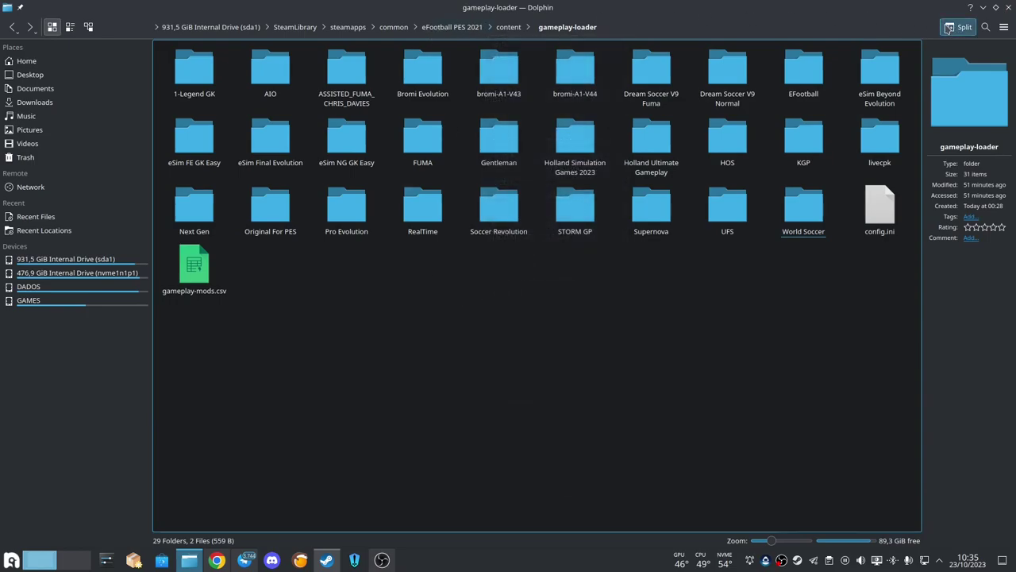
{"action": "left_click", "coordinate": [410, 181]}
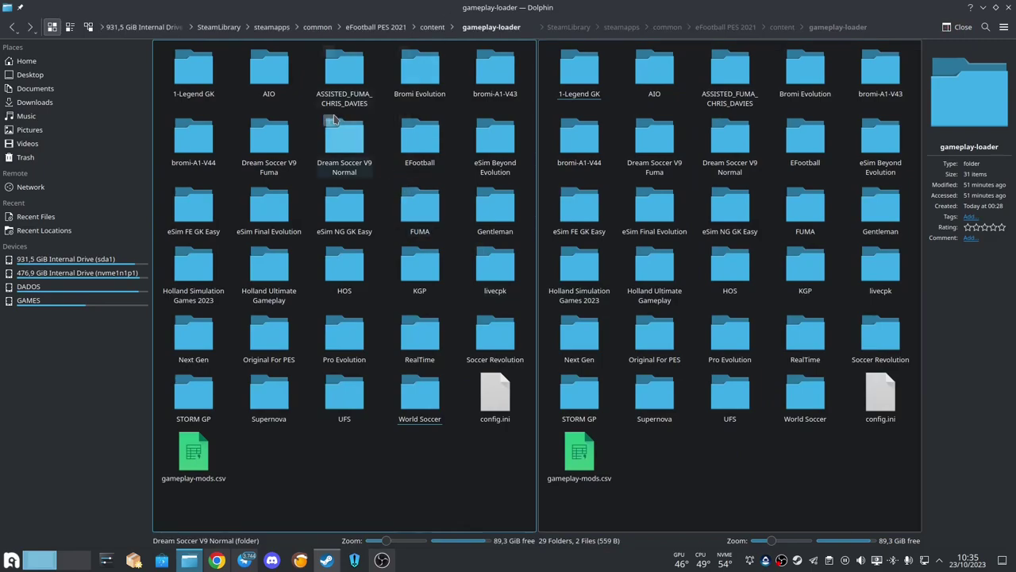
{"action": "left_click", "coordinate": [383, 27]}
{"action": "scroll", "coordinate": [238, 317], "scroll_direction": "down", "scroll_amount": 5}
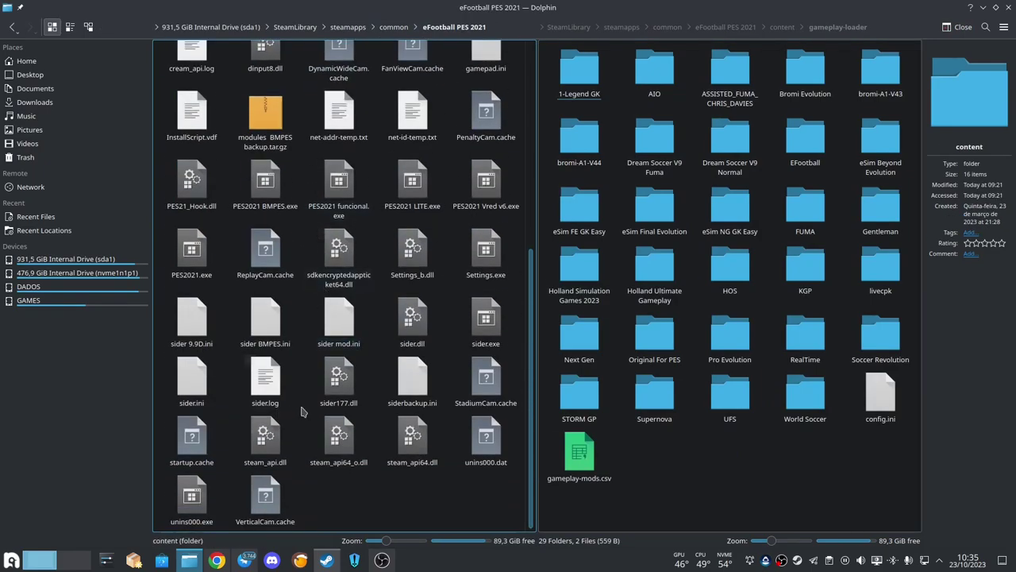
{"action": "double_click", "coordinate": [195, 389]}
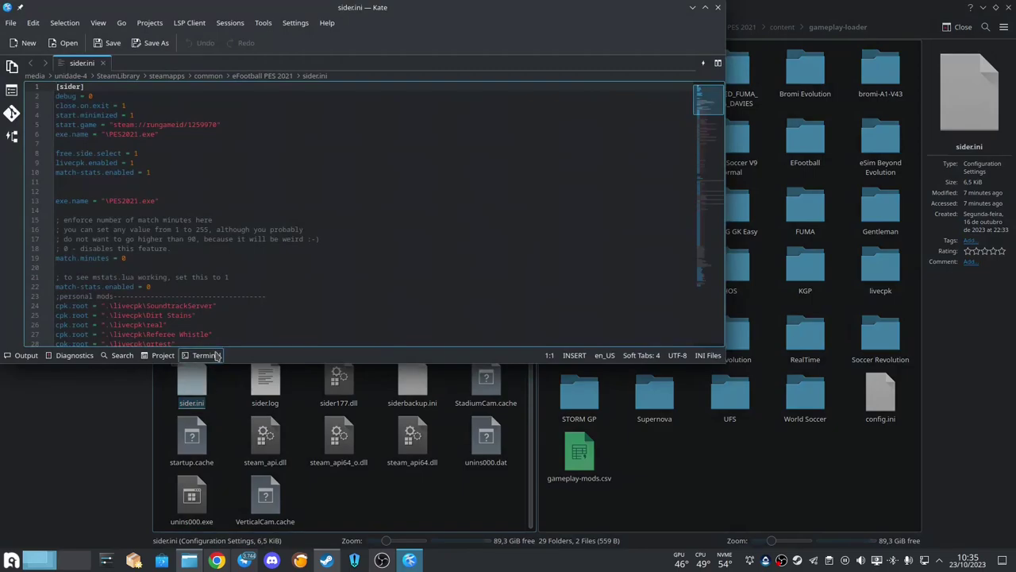
Search sider.ini for "game" and go through the matches to the gameplay mods section.
{"action": "scroll", "coordinate": [190, 281], "scroll_direction": "down", "scroll_amount": 2}
{"action": "scroll", "coordinate": [221, 283], "scroll_direction": "down", "scroll_amount": 2}
{"action": "key", "text": "ctrl+f"}
{"action": "type", "text": "game"}
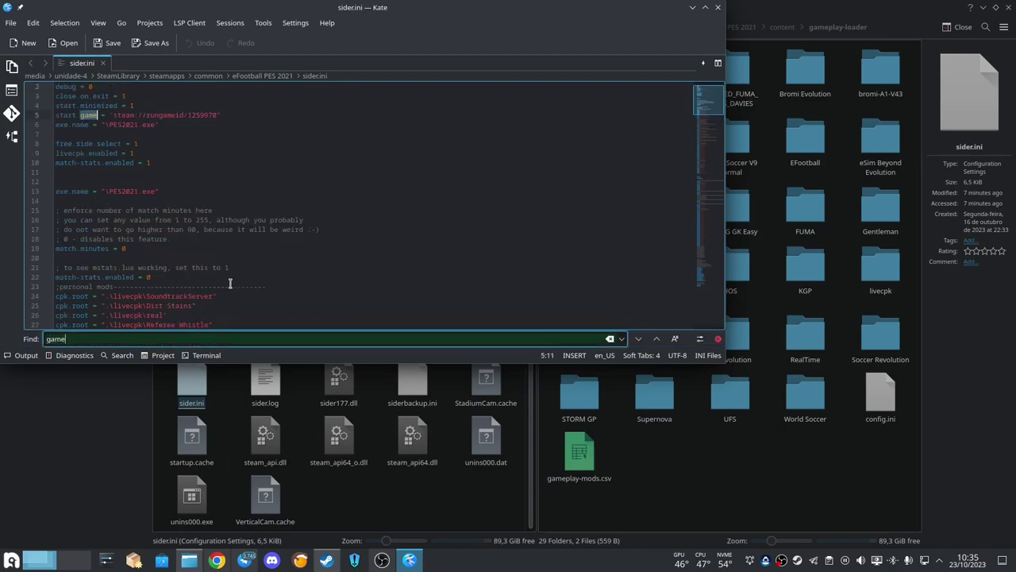
{"action": "left_click", "coordinate": [639, 339]}
{"action": "left_click", "coordinate": [640, 339]}
{"action": "scroll", "coordinate": [314, 255], "scroll_direction": "down", "scroll_amount": 3}
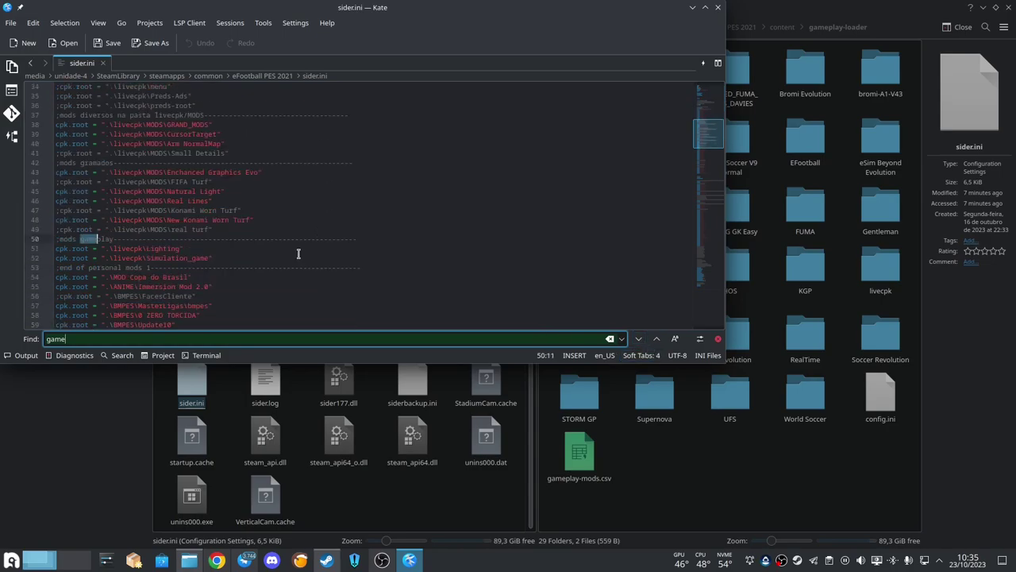
Paste the copied Gameplay Loader 2.6 Sider Module title on the line above the Lua settings in sider.ini.
{"action": "scroll", "coordinate": [238, 270], "scroll_direction": "down", "scroll_amount": 5}
{"action": "key", "text": "ctrl+v"}
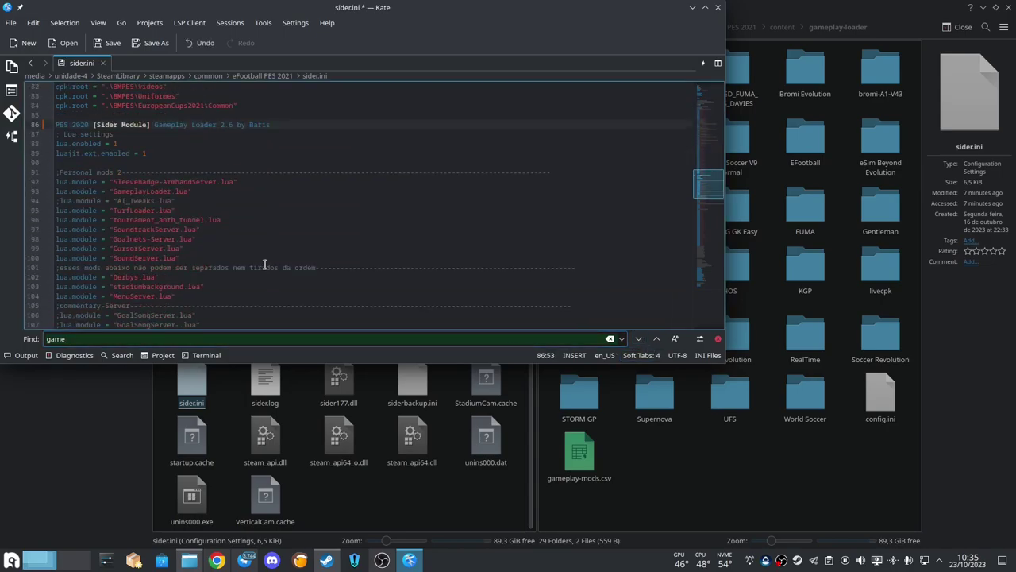
Locate and select the lua.module = "GameplayLoader.lua" line under Personal mods 2 in sider.ini.
{"action": "scroll", "coordinate": [264, 265], "scroll_direction": "down", "scroll_amount": 3}
{"action": "scroll", "coordinate": [263, 263], "scroll_direction": "up", "scroll_amount": 2}
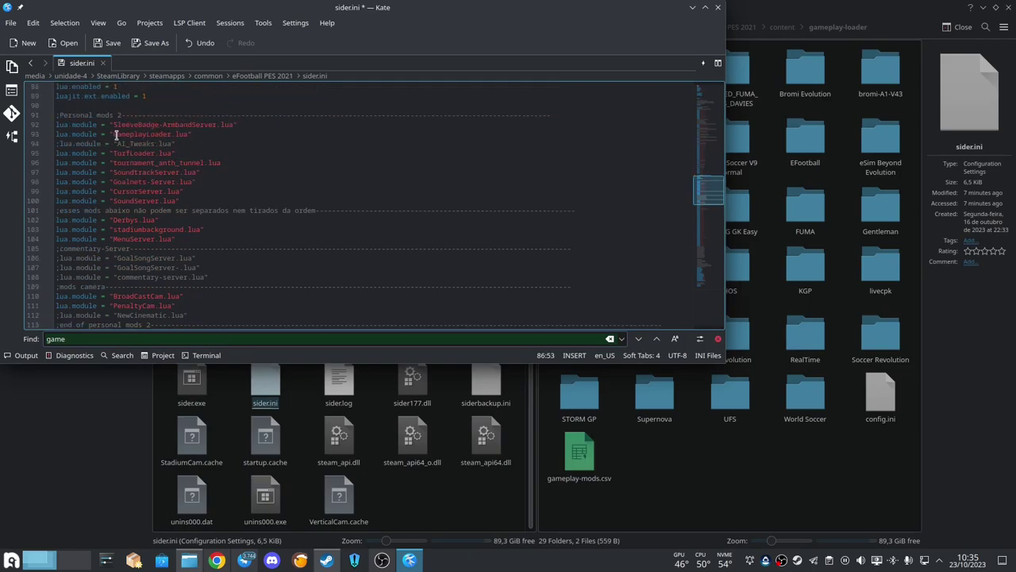
{"action": "left_click_drag", "start_coordinate": [203, 133], "coordinate": [56, 134]}
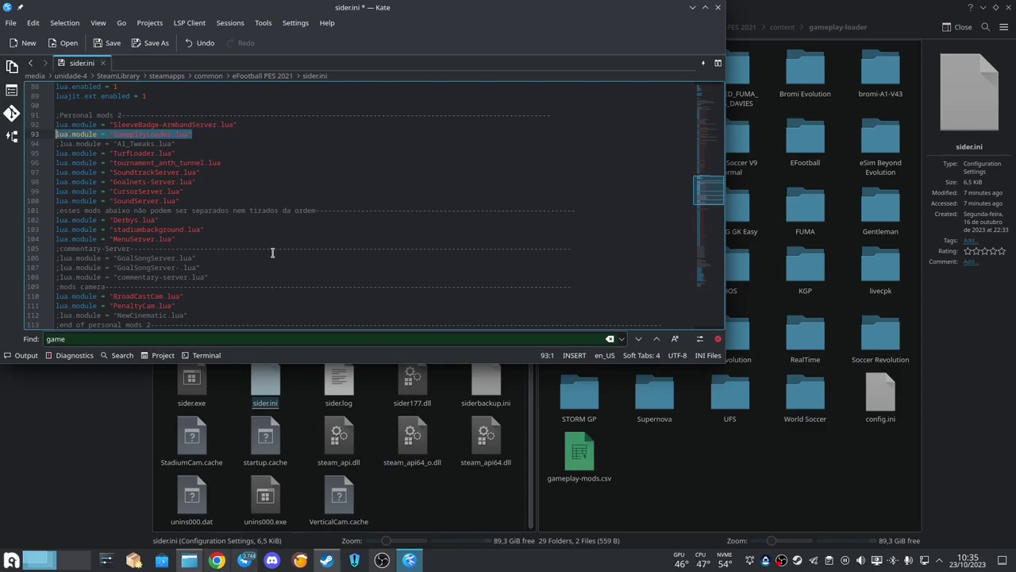
{"action": "scroll", "coordinate": [561, 195], "scroll_direction": "down", "scroll_amount": 1}
{"action": "scroll", "coordinate": [294, 179], "scroll_direction": "up", "scroll_amount": 2}
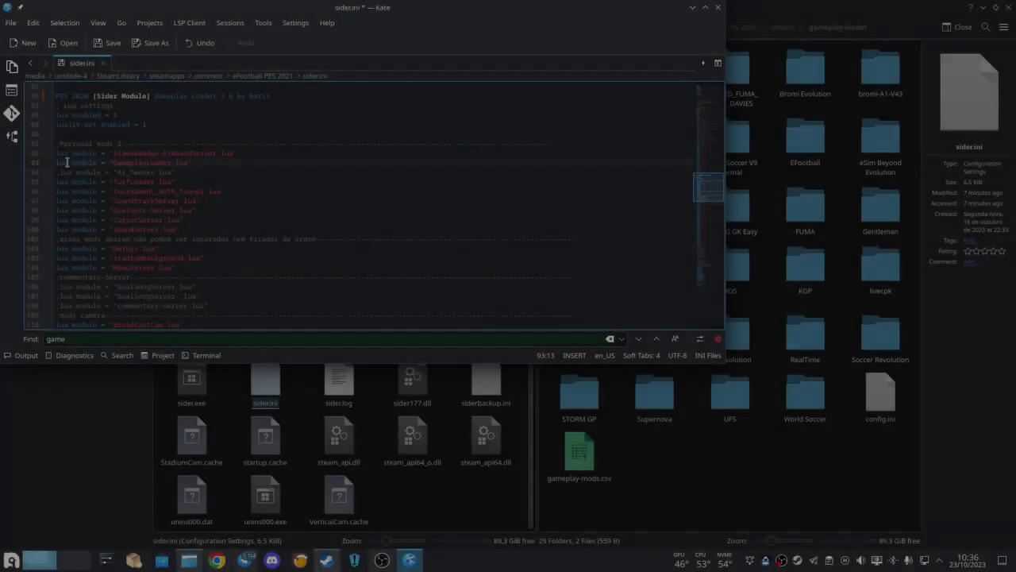
{"action": "left_click", "coordinate": [57, 162]}
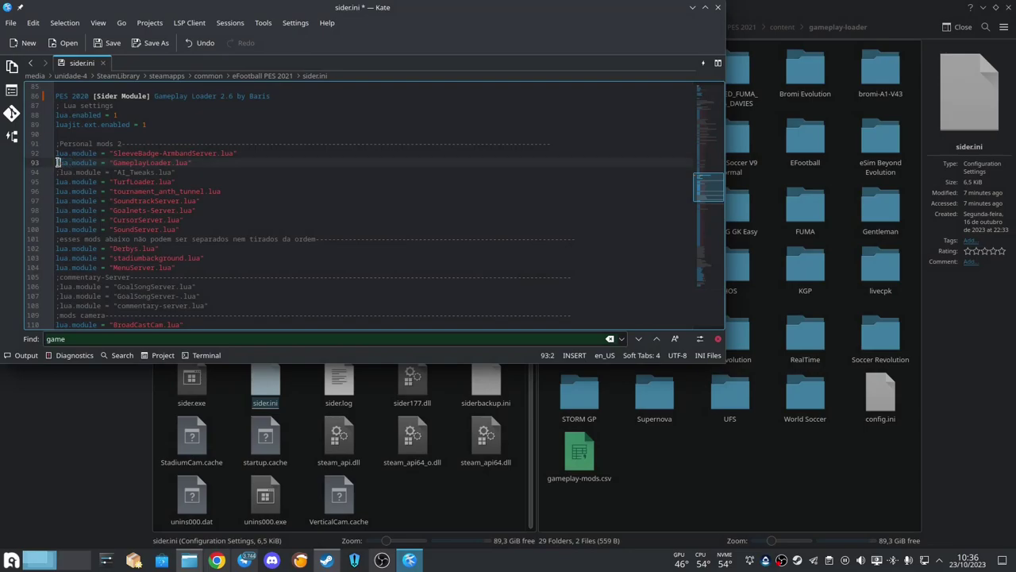
{"action": "left_click_drag", "start_coordinate": [57, 162], "coordinate": [193, 163]}
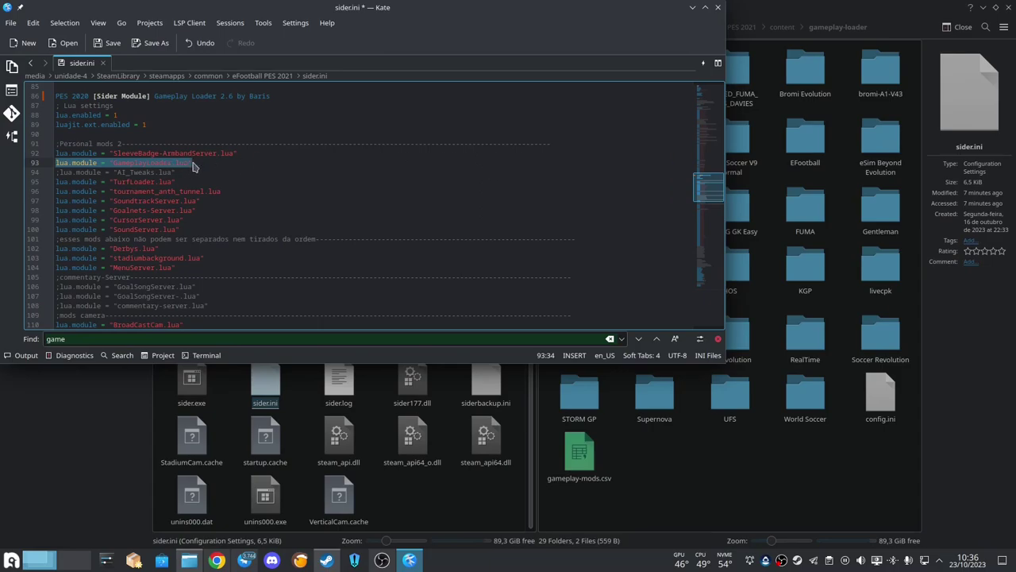
Switch to the Dolphin file manager and take the gameplay-loader pane to the modules folder of eFootball PES 2021.
{"action": "key", "text": "alt+Tab"}
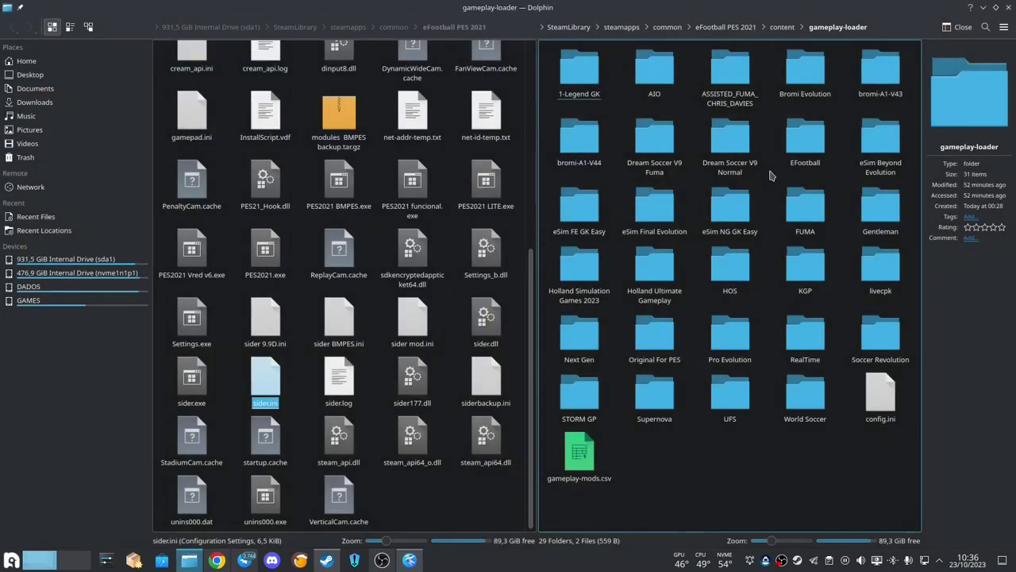
{"action": "left_click", "coordinate": [783, 28]}
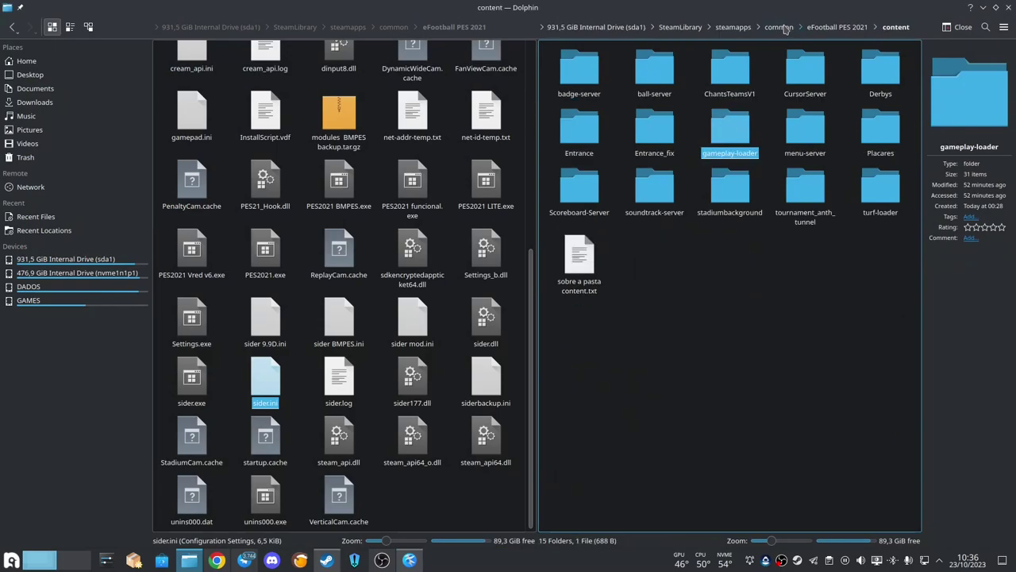
{"action": "left_click", "coordinate": [836, 28]}
{"action": "left_click", "coordinate": [797, 263]}
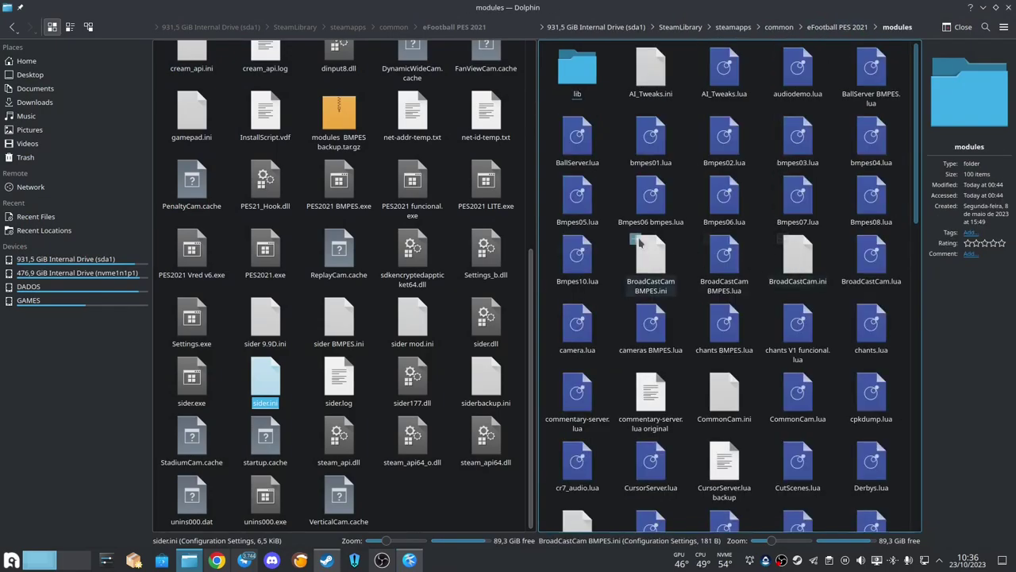